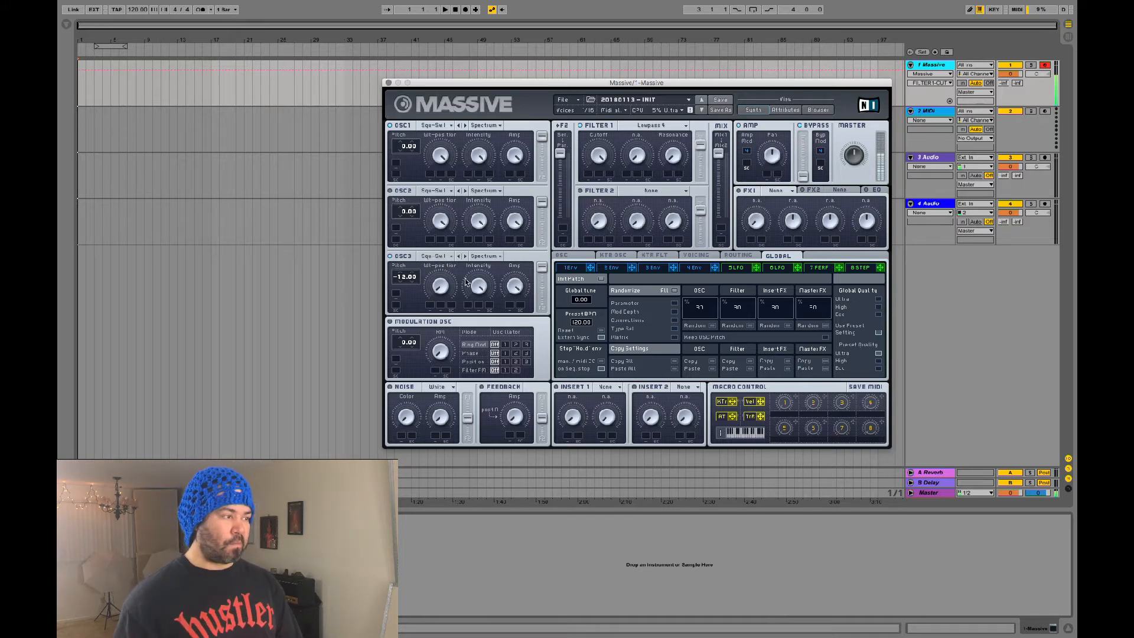
Try raising OSC3's amplitude with the Square-Saw I wavetable, and turn it back down fully.
{"action": "left_click", "coordinate": [440, 257]}
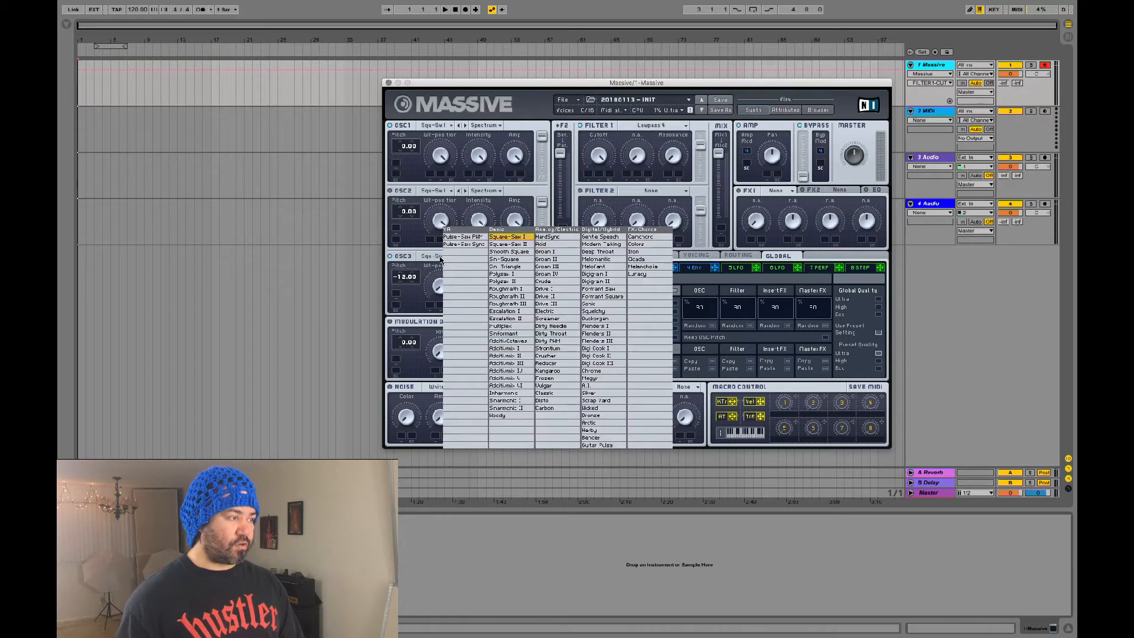
{"action": "left_click", "coordinate": [413, 260]}
{"action": "left_click", "coordinate": [512, 286]}
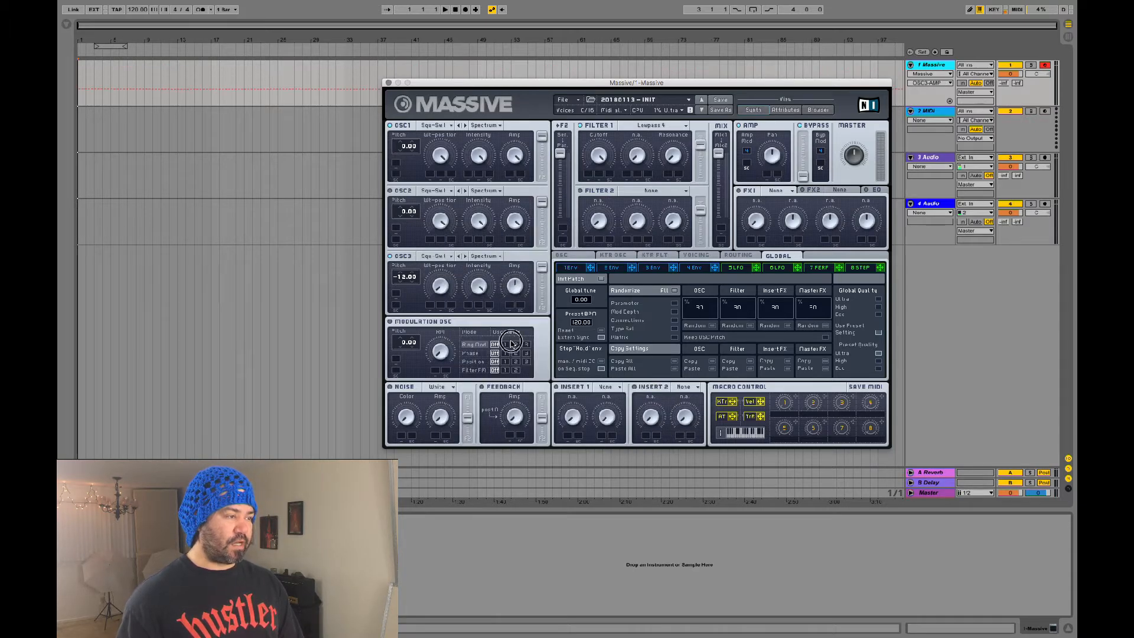
{"action": "mouse_move", "coordinate": [516, 291]}
{"action": "left_mouse_down"}
{"action": "mouse_move", "coordinate": [495, 408]}
{"action": "mouse_move", "coordinate": [510, 289]}
{"action": "left_mouse_up"}
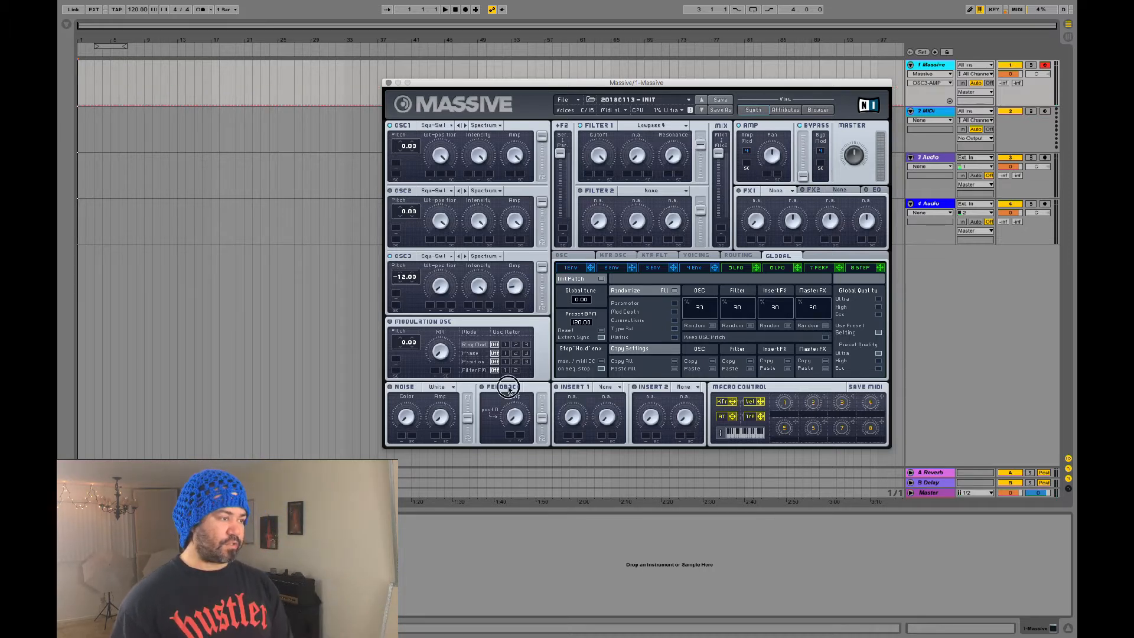
{"action": "left_click", "coordinate": [505, 314]}
{"action": "left_click_drag", "start_coordinate": [505, 314], "coordinate": [497, 467]}
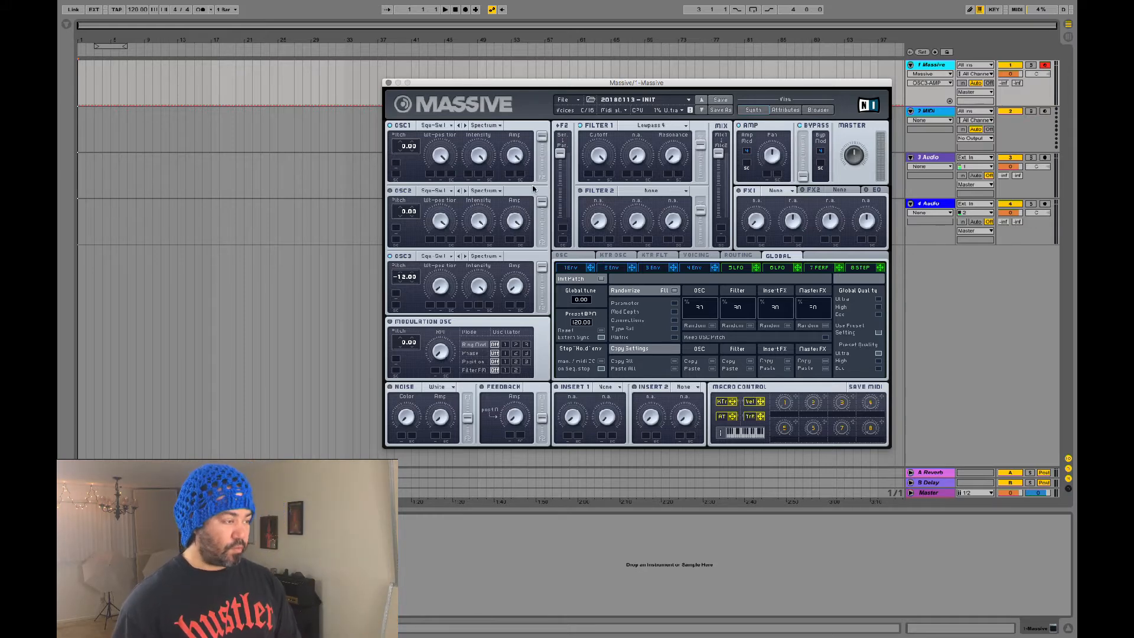
Switch OSC3 to the Sin-Triangle wavetable and raise its amplitude to about half.
{"action": "left_click", "coordinate": [445, 256]}
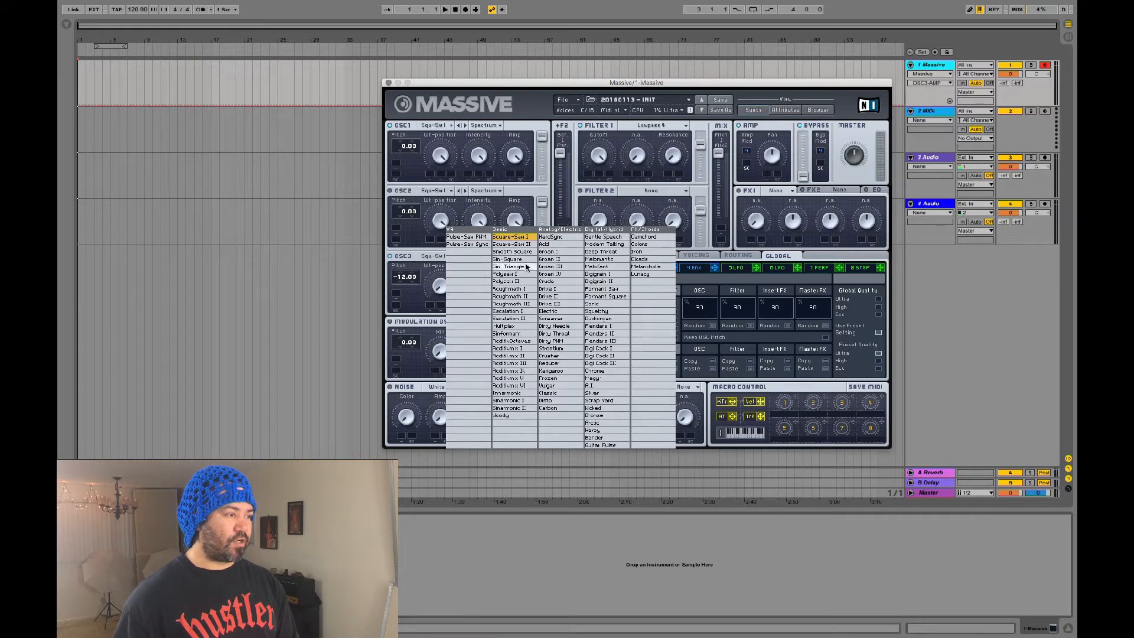
{"action": "left_click", "coordinate": [508, 267]}
{"action": "left_click", "coordinate": [437, 287]}
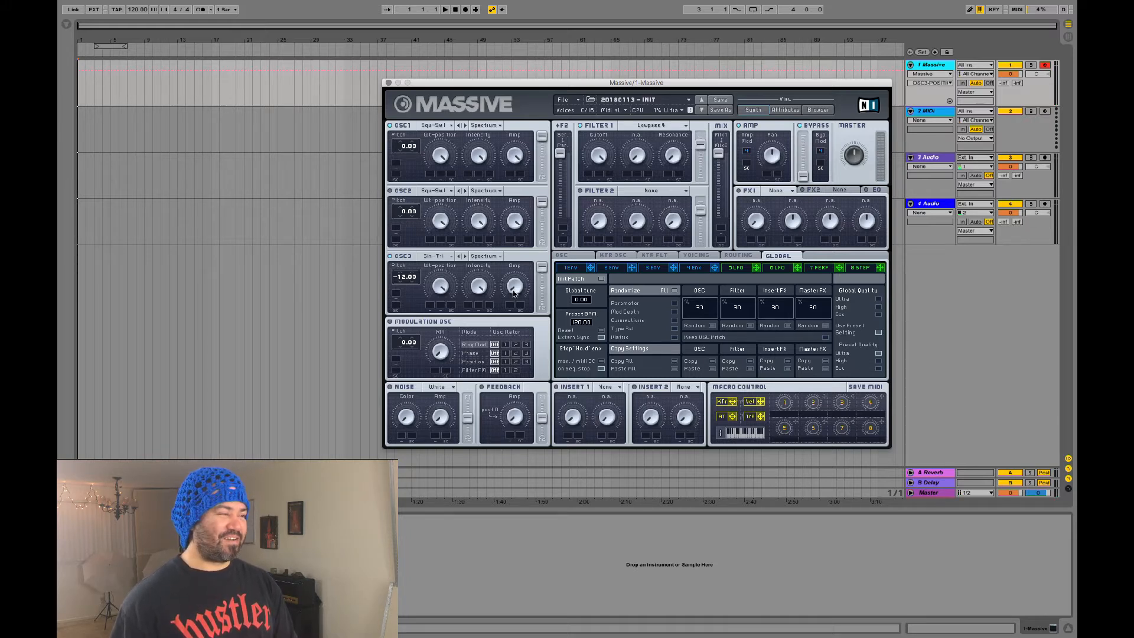
{"action": "left_click_drag", "start_coordinate": [514, 293], "coordinate": [516, 246]}
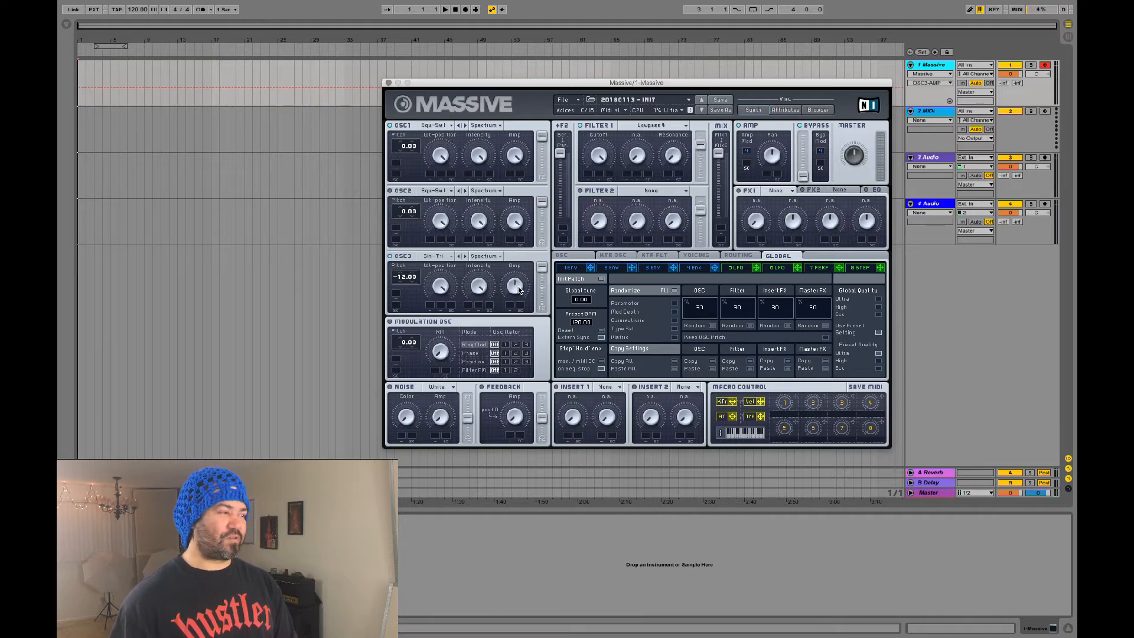
{"action": "mouse_move", "coordinate": [519, 290]}
{"action": "left_mouse_down"}
{"action": "mouse_move", "coordinate": [515, 226]}
{"action": "mouse_move", "coordinate": [518, 285]}
{"action": "left_mouse_up"}
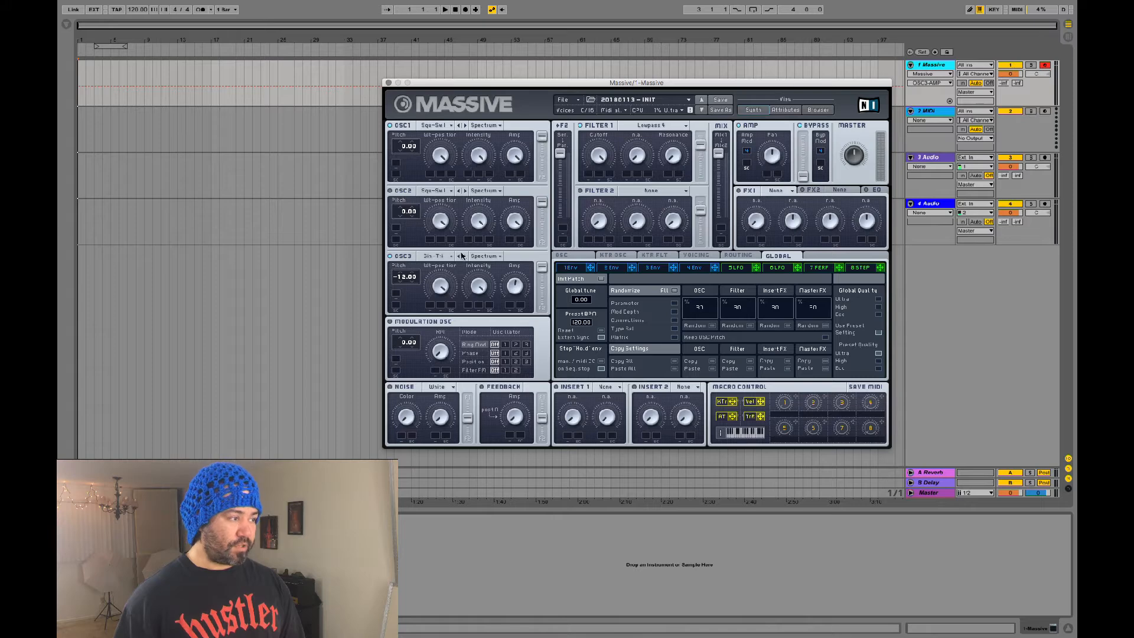
Try the Groan III wavetable on OSC3 and turn its amplitude all the way down.
{"action": "left_click", "coordinate": [438, 260]}
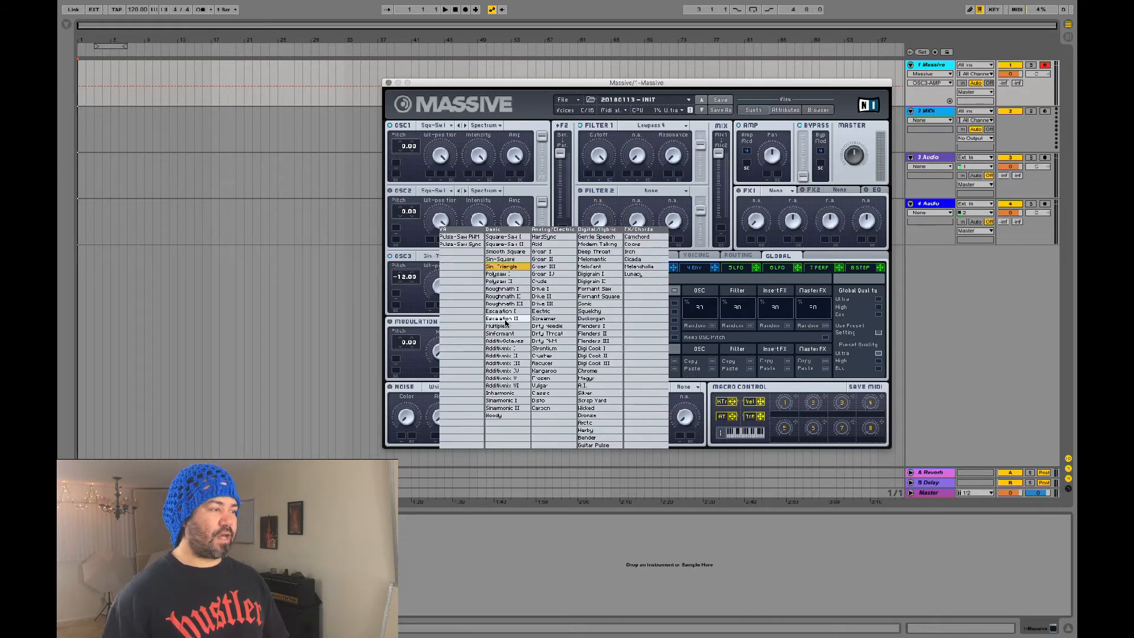
{"action": "left_click", "coordinate": [553, 268]}
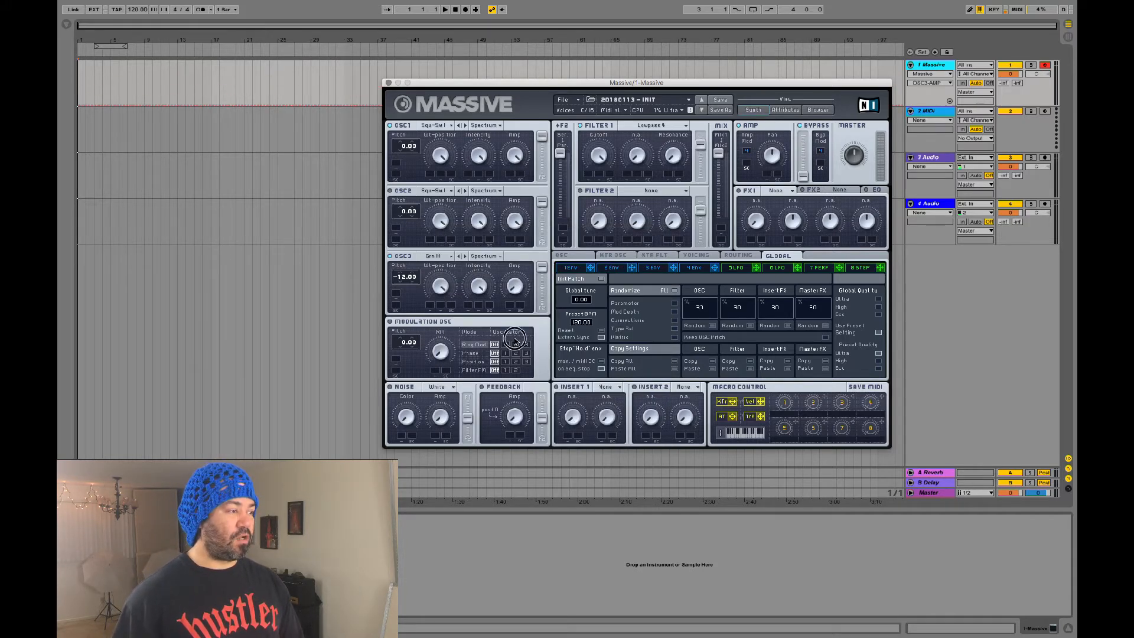
{"action": "left_click_drag", "start_coordinate": [514, 289], "coordinate": [506, 348]}
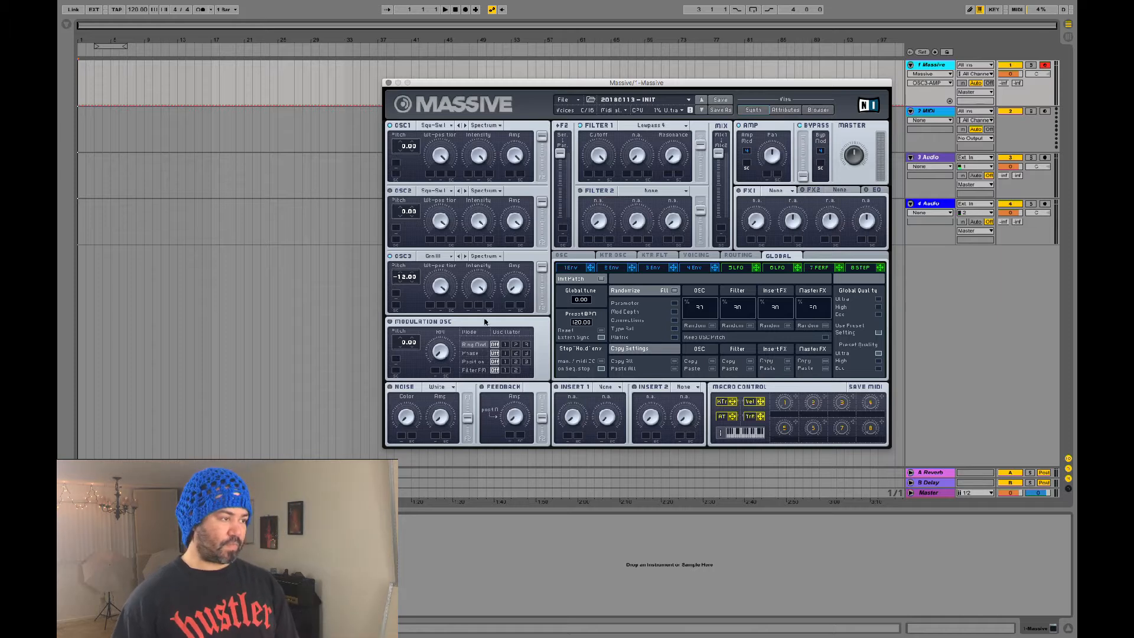
{"action": "left_click_drag", "start_coordinate": [521, 288], "coordinate": [489, 461]}
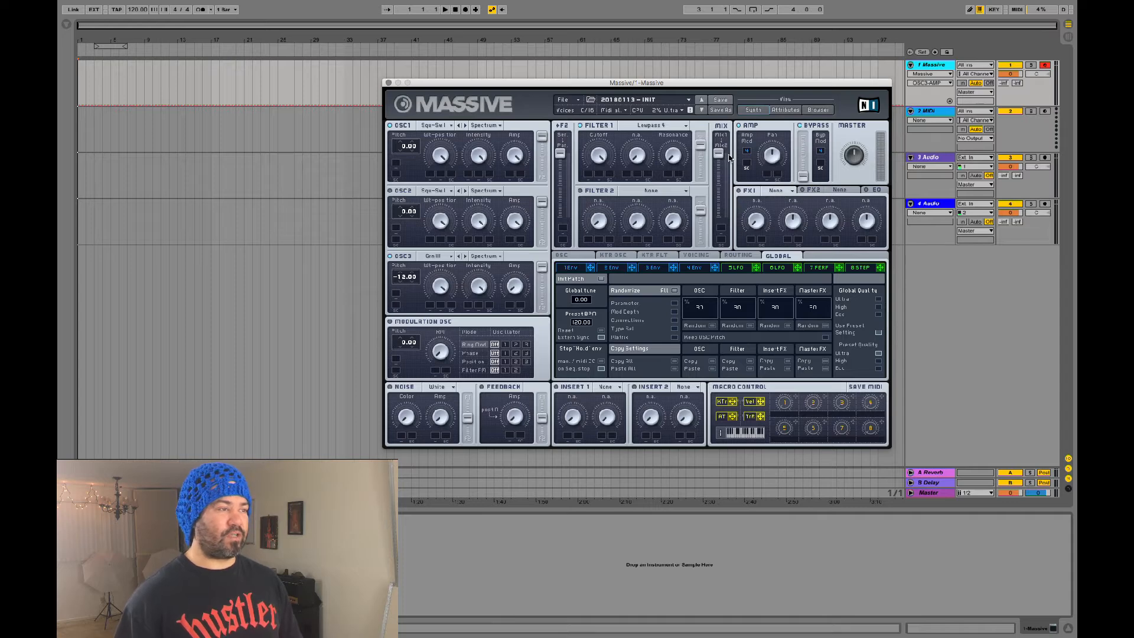
Load the recently used sound Lead - Sour (OYO 9) into the synth.
{"action": "left_click_drag", "start_coordinate": [579, 86], "coordinate": [545, 77]}
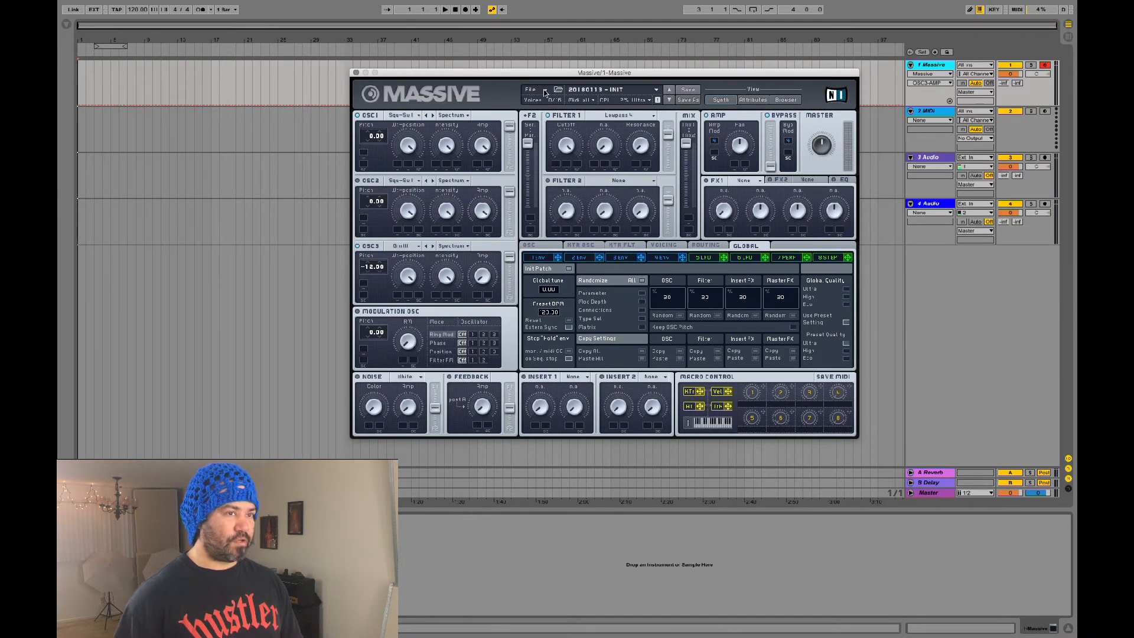
{"action": "left_click", "coordinate": [545, 93]}
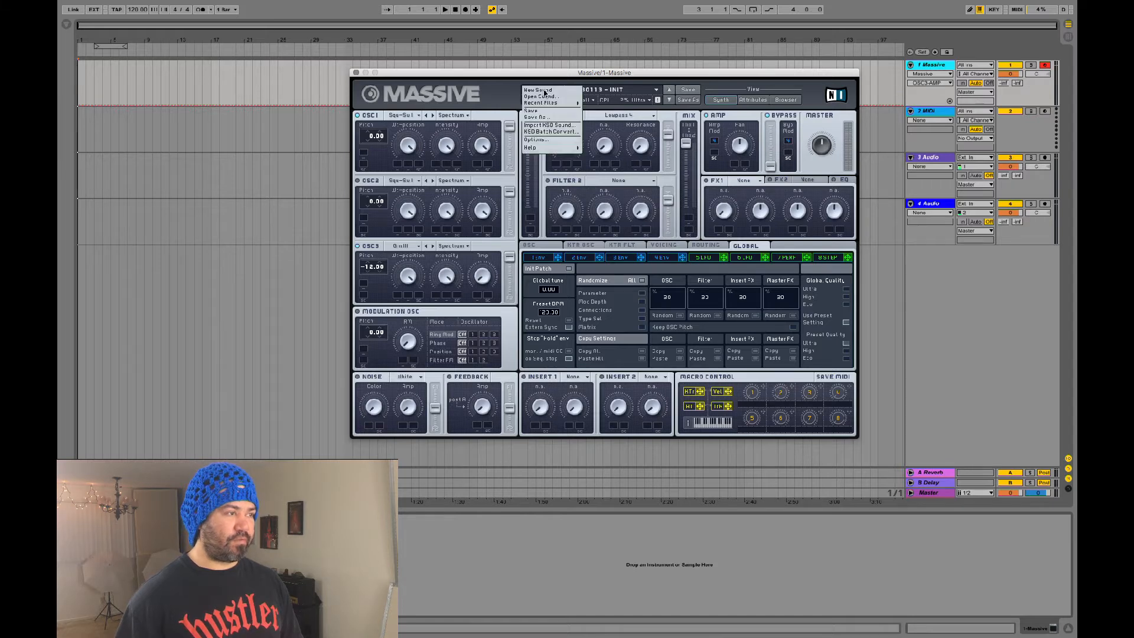
{"action": "mouse_move", "coordinate": [554, 105]}
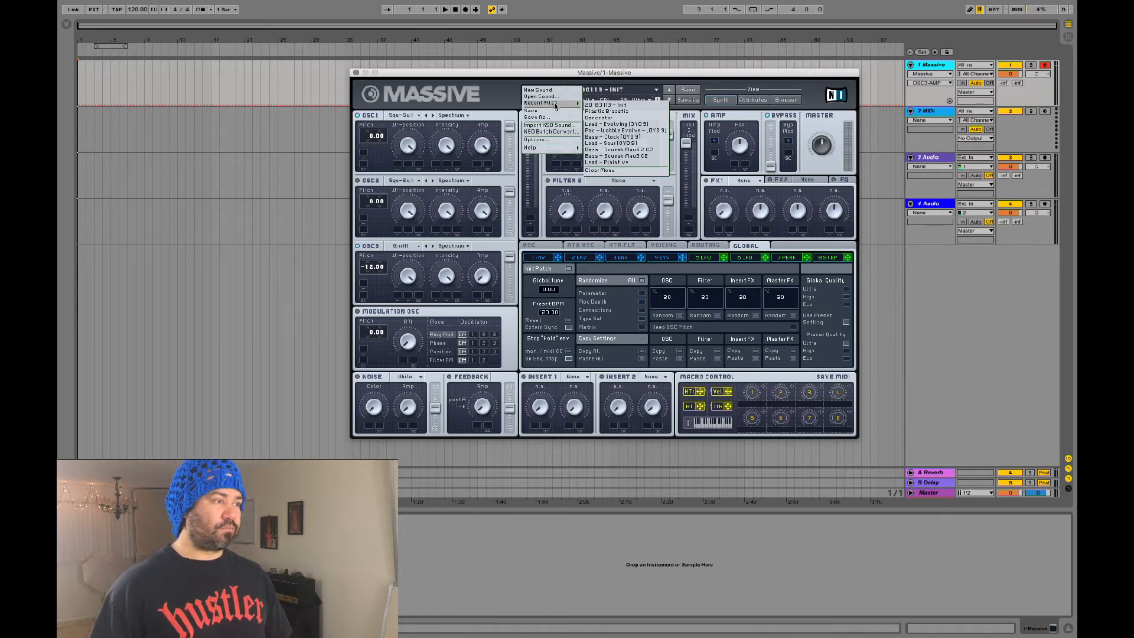
{"action": "left_click", "coordinate": [622, 143]}
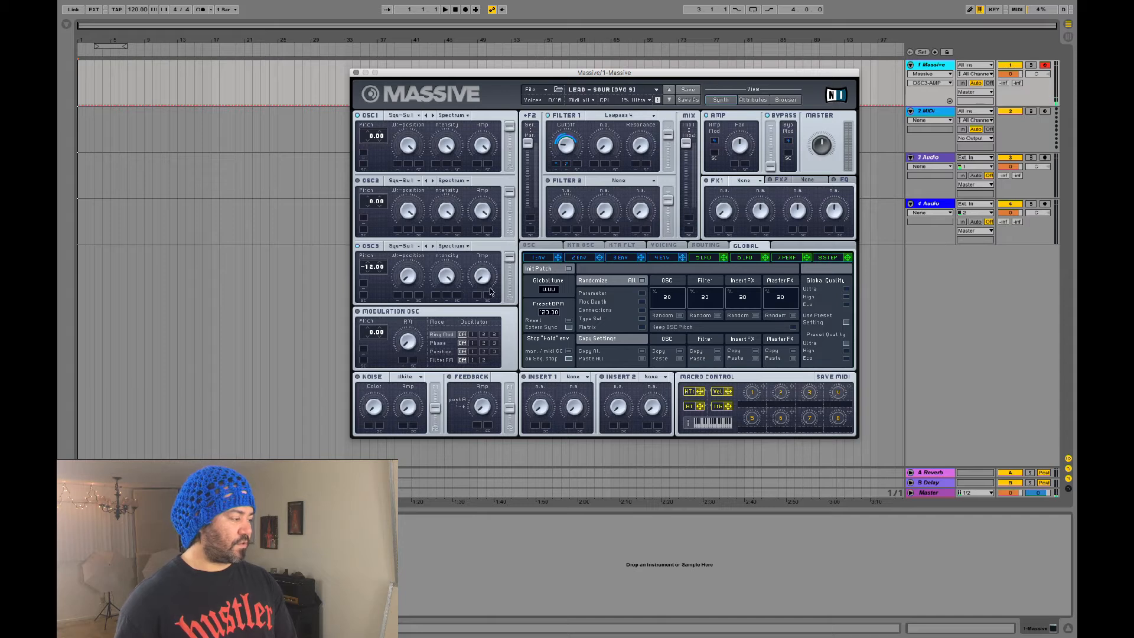
Raise OSC3's amplitude and try the Sin-Triangle and Sin-Square wavetables on it.
{"action": "left_click", "coordinate": [483, 230]}
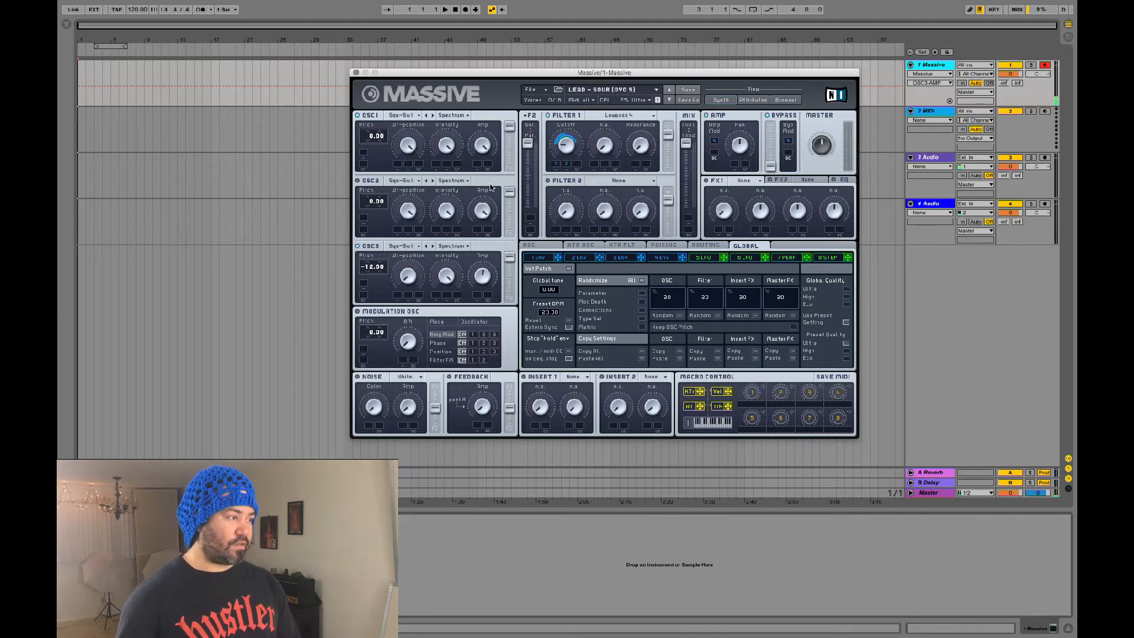
{"action": "left_click", "coordinate": [409, 252]}
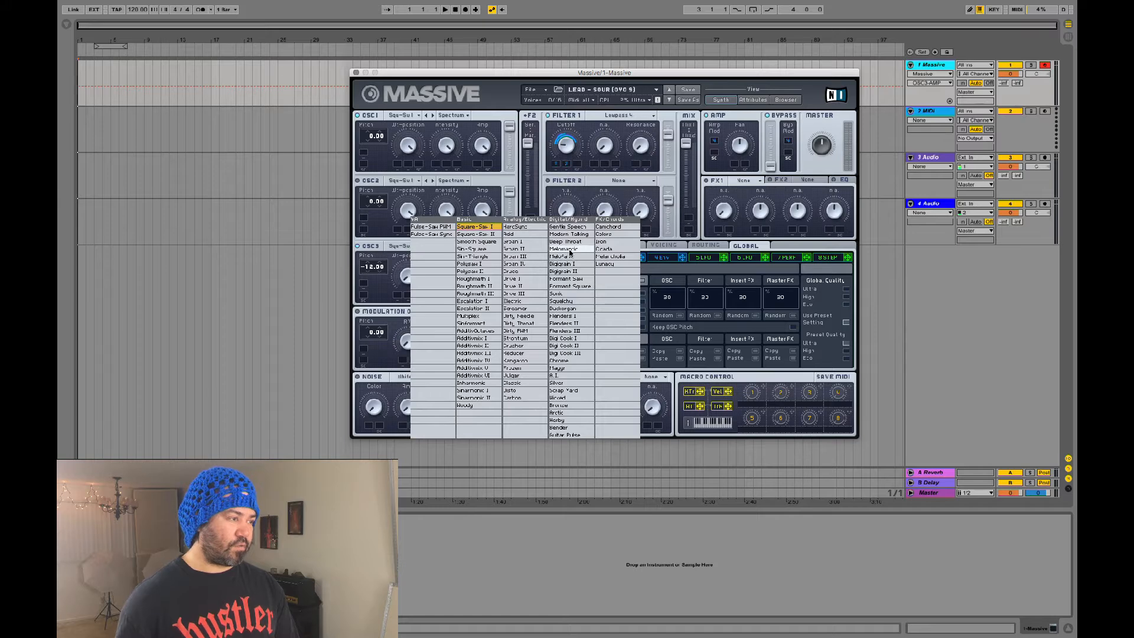
{"action": "left_click", "coordinate": [489, 258]}
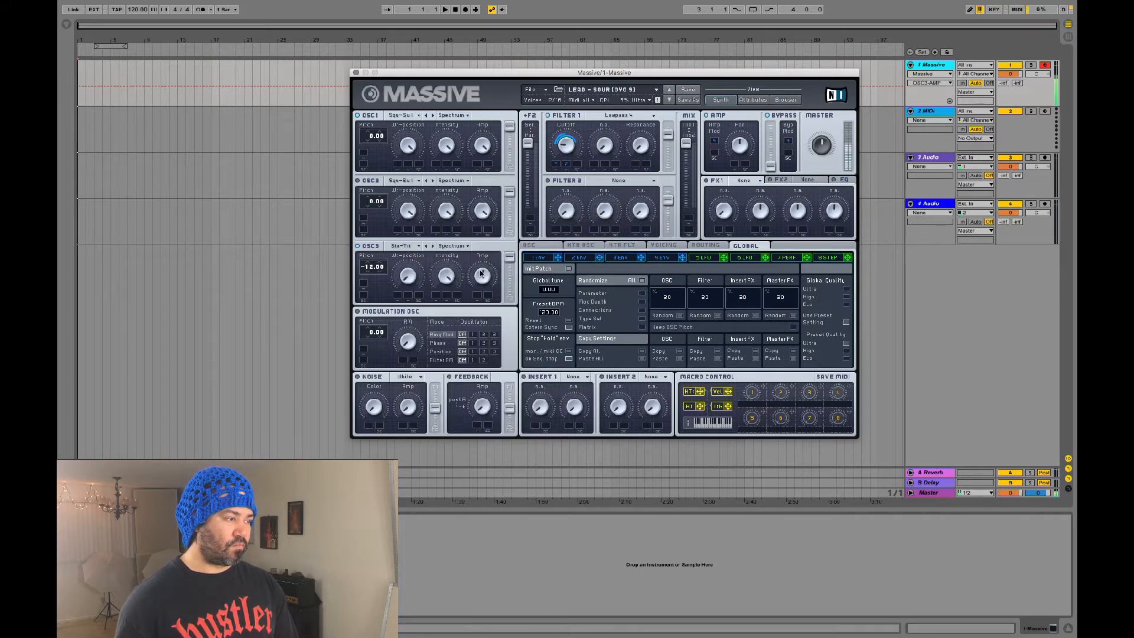
{"action": "left_click_drag", "start_coordinate": [483, 275], "coordinate": [484, 263]}
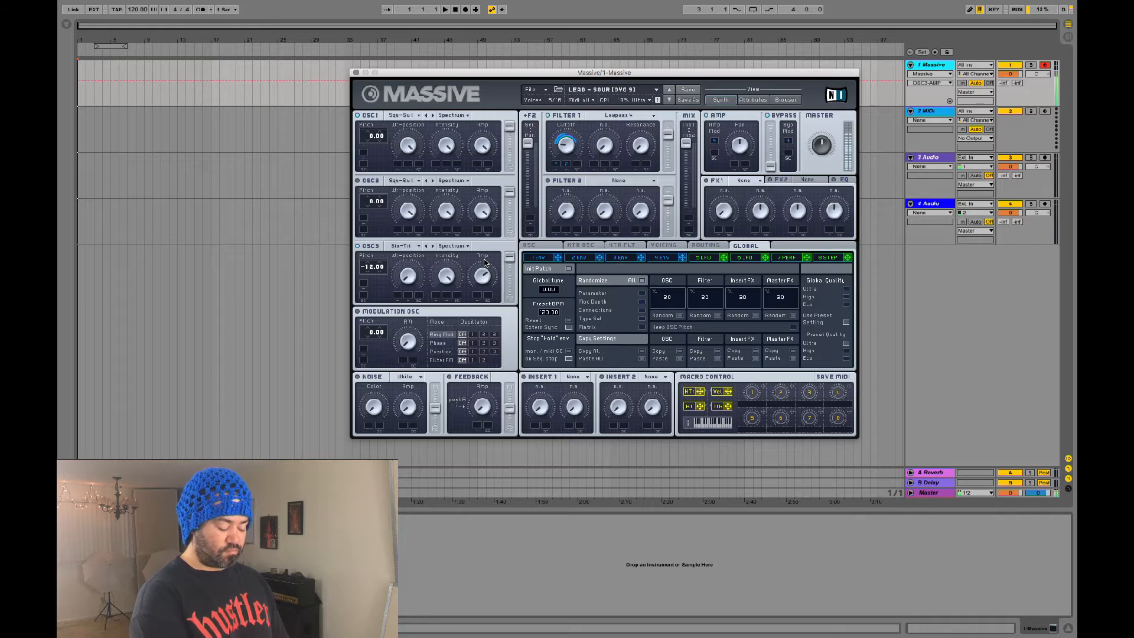
{"action": "left_click", "coordinate": [402, 247]}
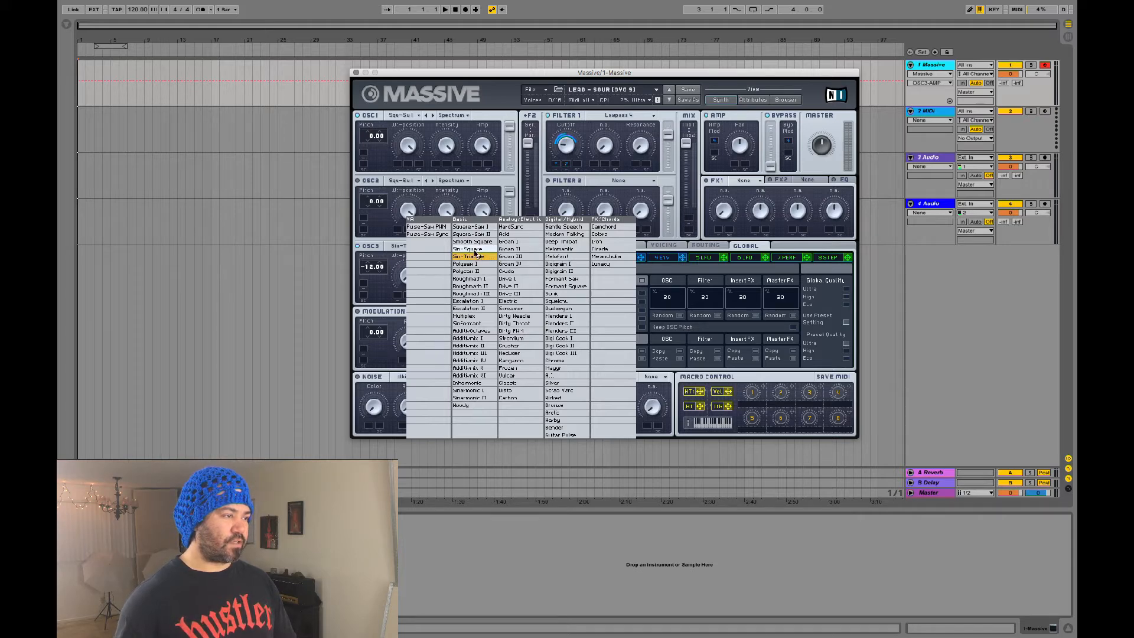
{"action": "left_click", "coordinate": [475, 249]}
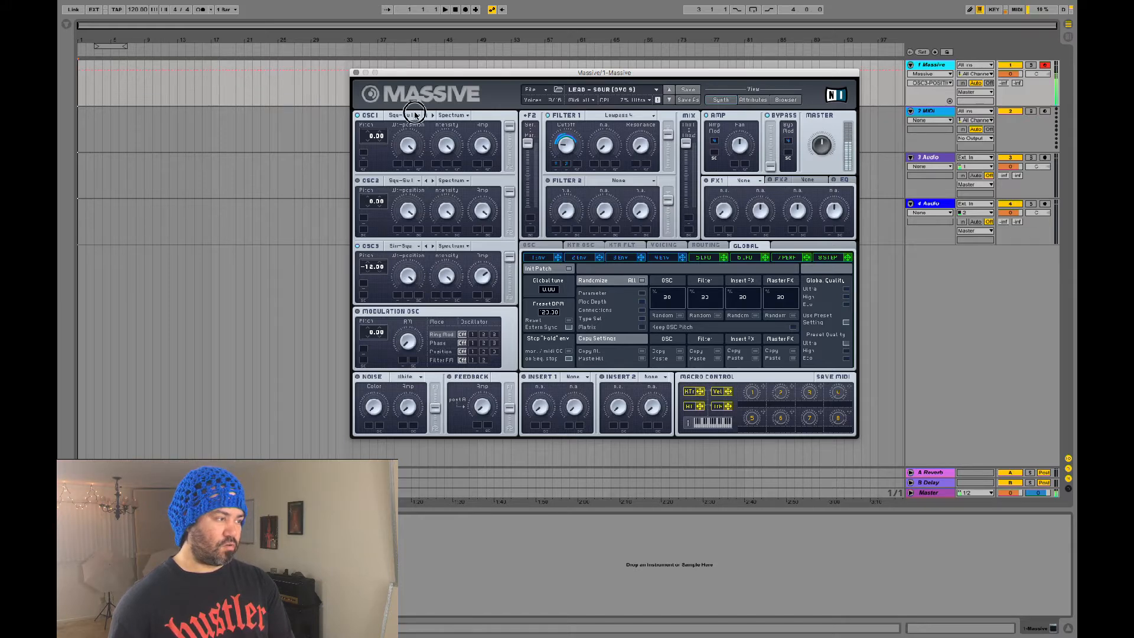
Set OSC3's wavetable to Square-Saw I and its amplitude to about half.
{"action": "left_click", "coordinate": [404, 245]}
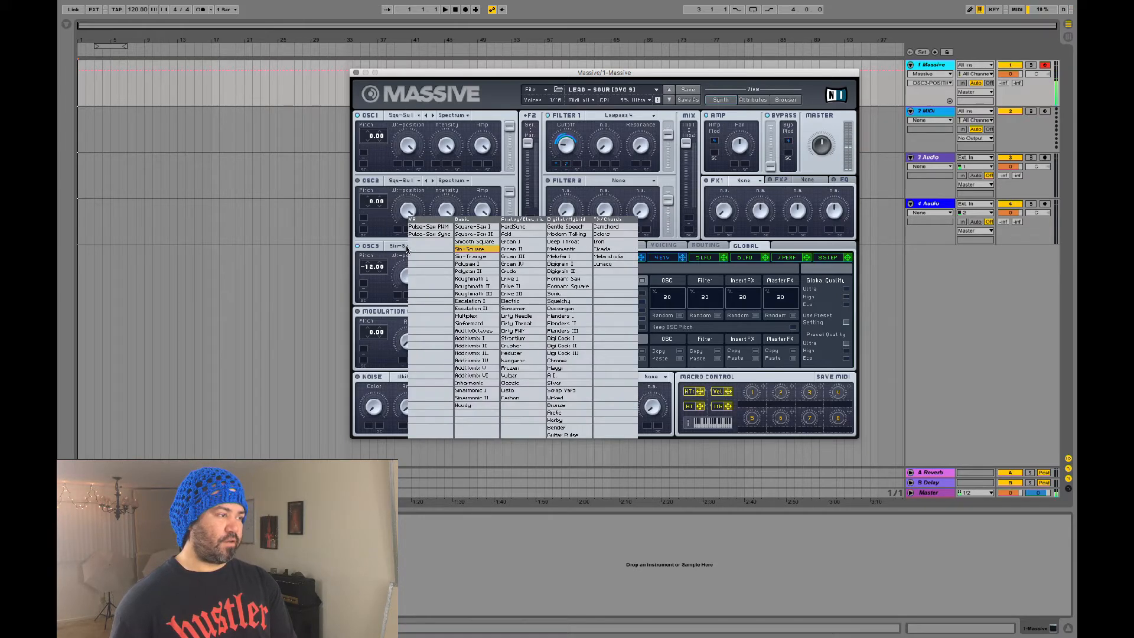
{"action": "left_click", "coordinate": [469, 229]}
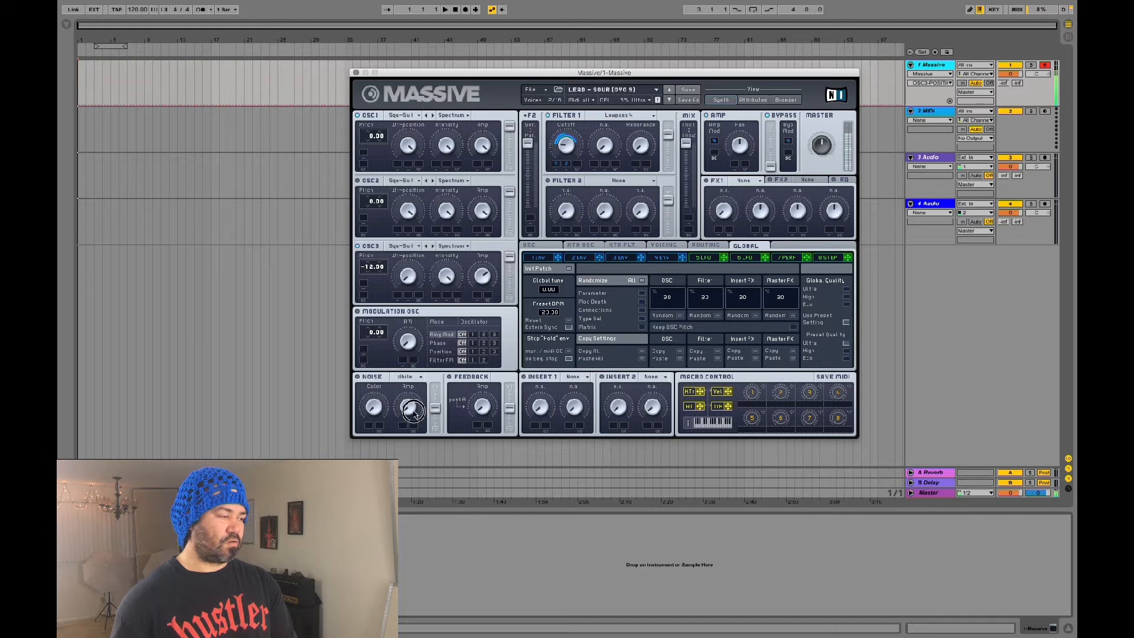
{"action": "left_click", "coordinate": [473, 278]}
{"action": "left_click_drag", "start_coordinate": [482, 307], "coordinate": [483, 295]}
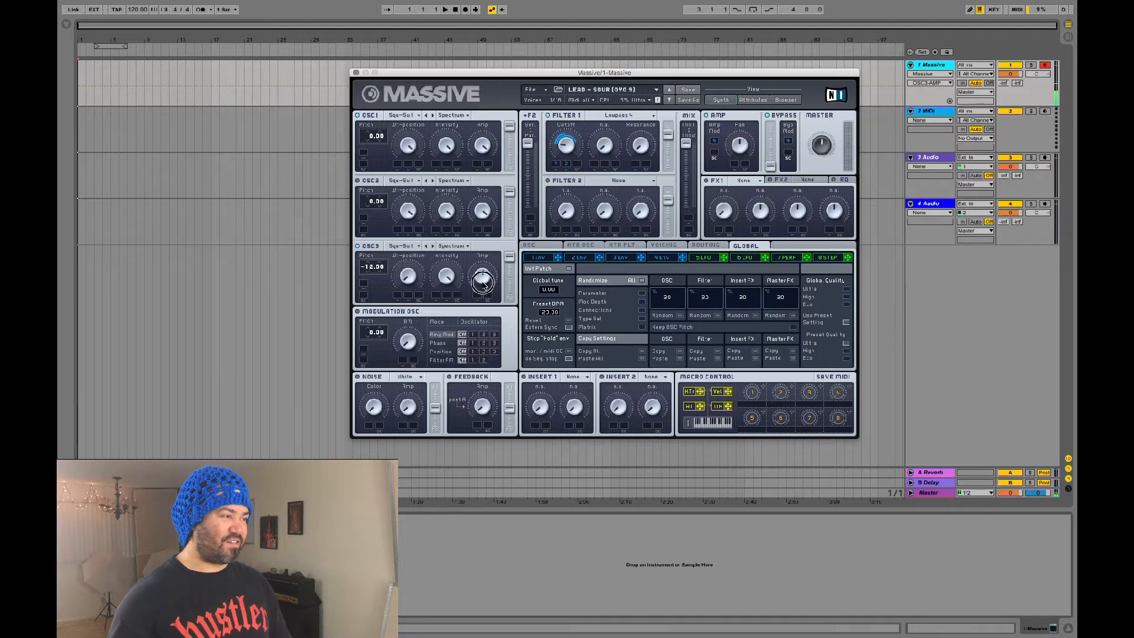
Save the sound as a new patch named "Lead - Sour w Sub (OYO 10)" in the Massive Patches folder.
{"action": "left_click", "coordinate": [545, 90]}
{"action": "mouse_move", "coordinate": [560, 104]}
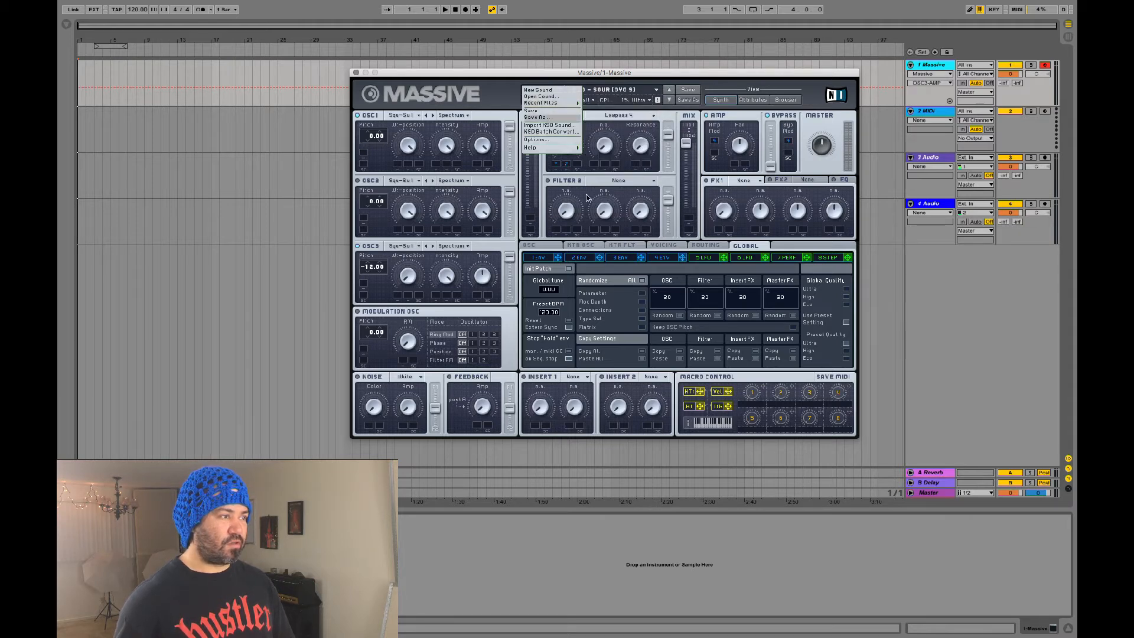
{"action": "left_click", "coordinate": [535, 116]}
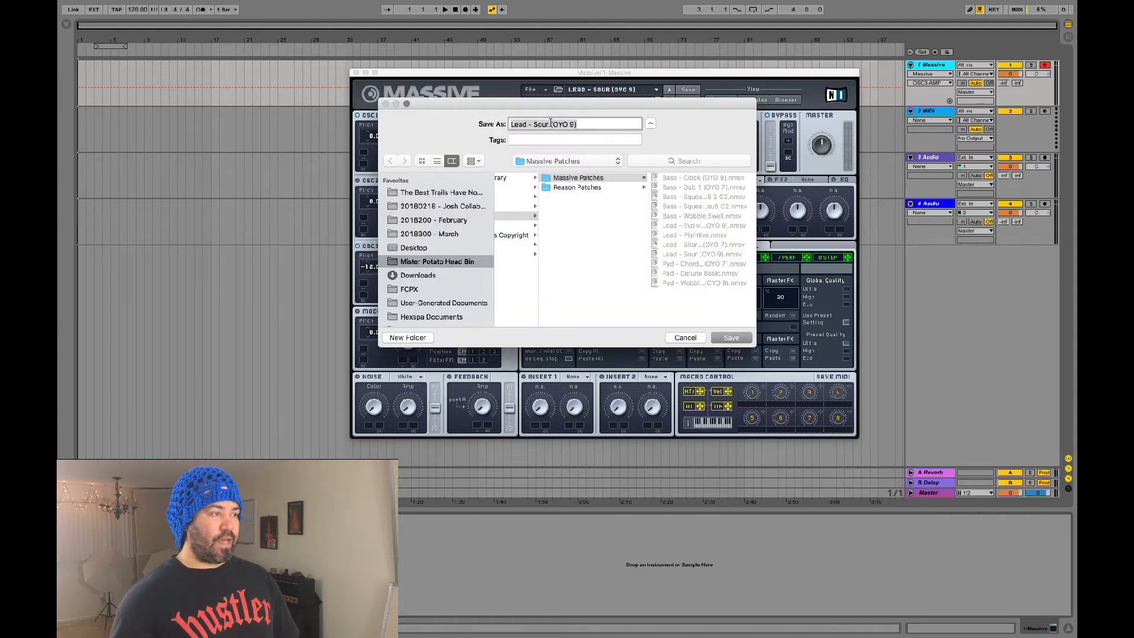
{"action": "left_click", "coordinate": [582, 124]}
{"action": "key", "text": "Left"}
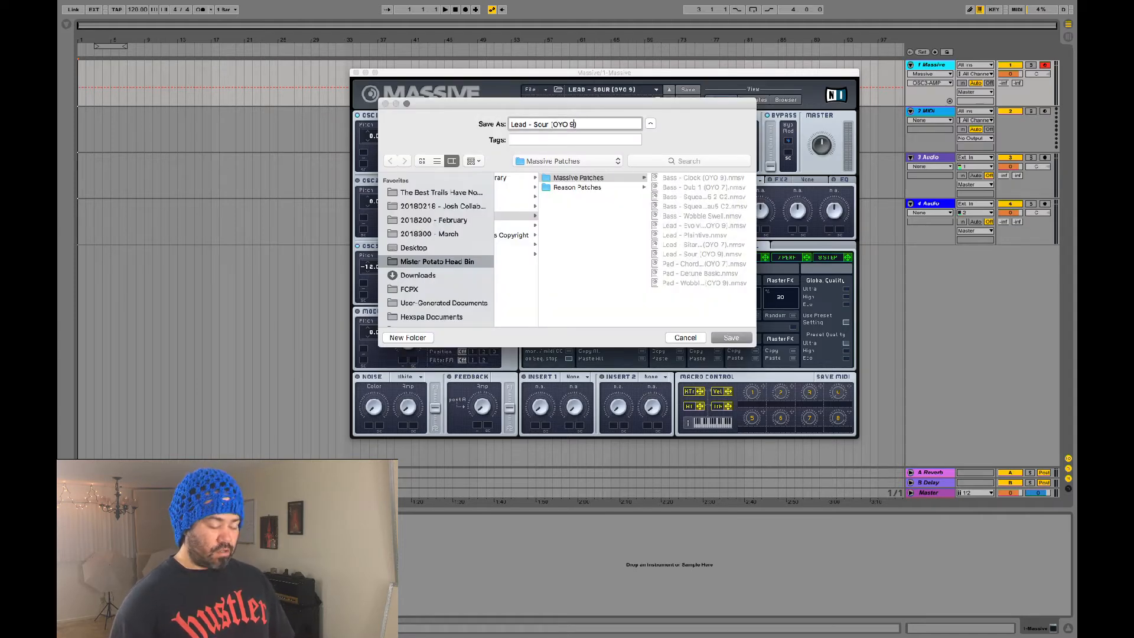
{"action": "key", "text": "BackSpace"}
{"action": "type", "text": "10"}
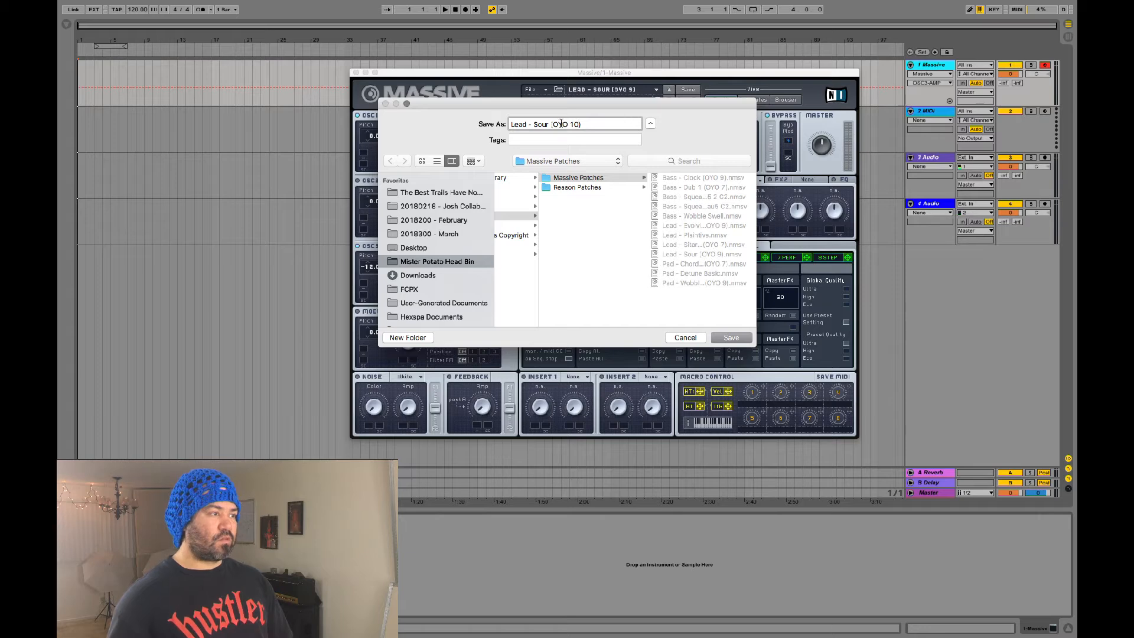
{"action": "left_click", "coordinate": [550, 126]}
{"action": "type", "text": "w Su"}
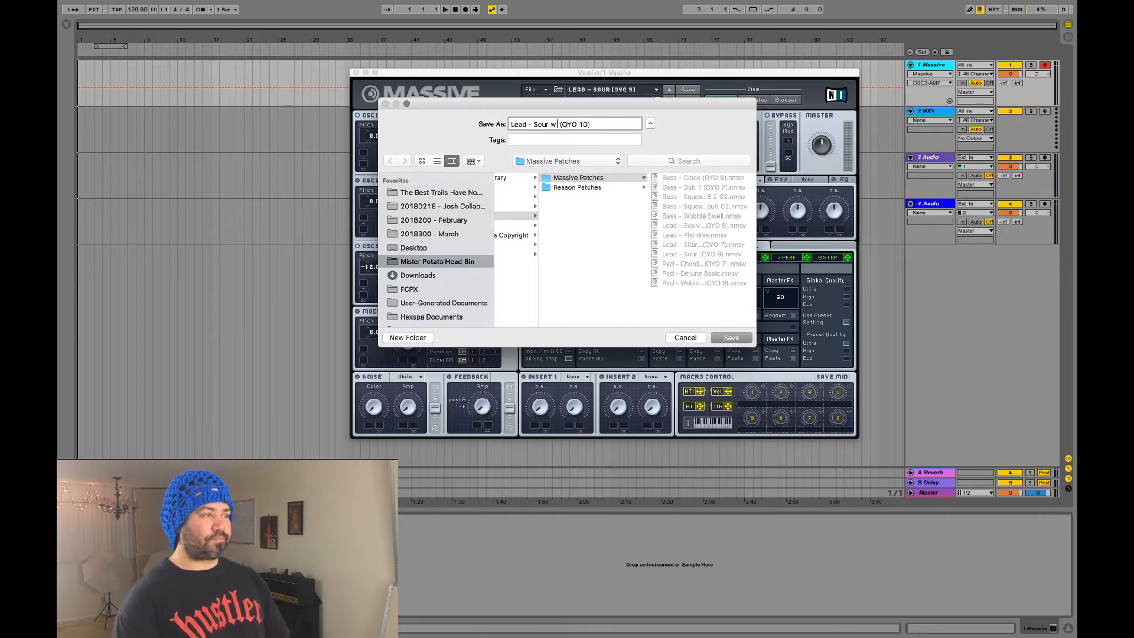
{"action": "type", "text": "b"}
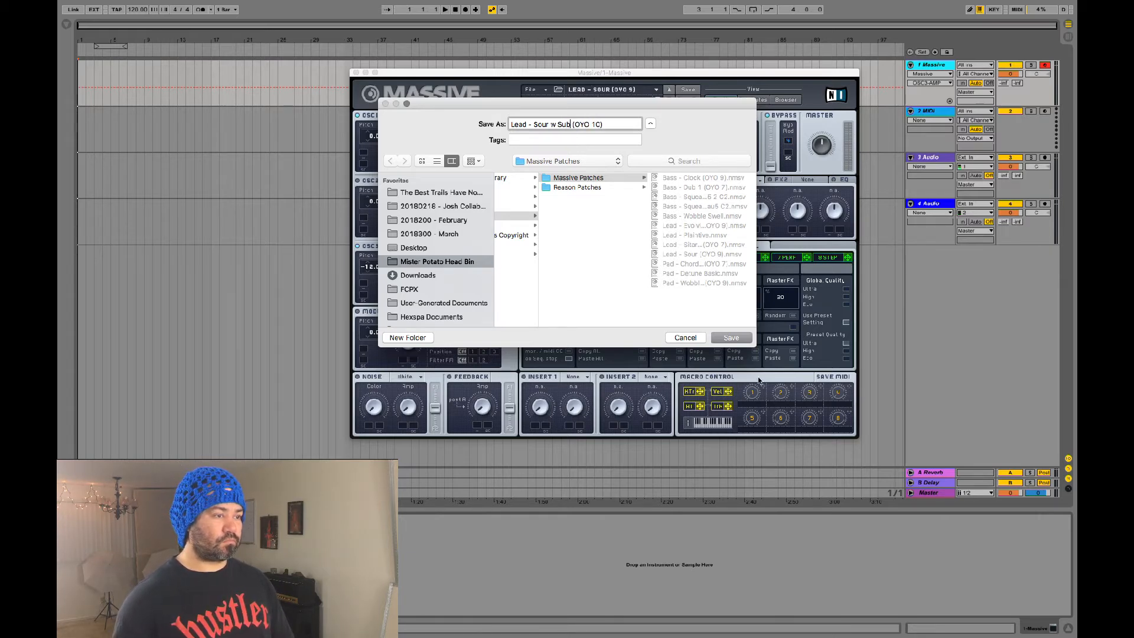
{"action": "left_click", "coordinate": [733, 340]}
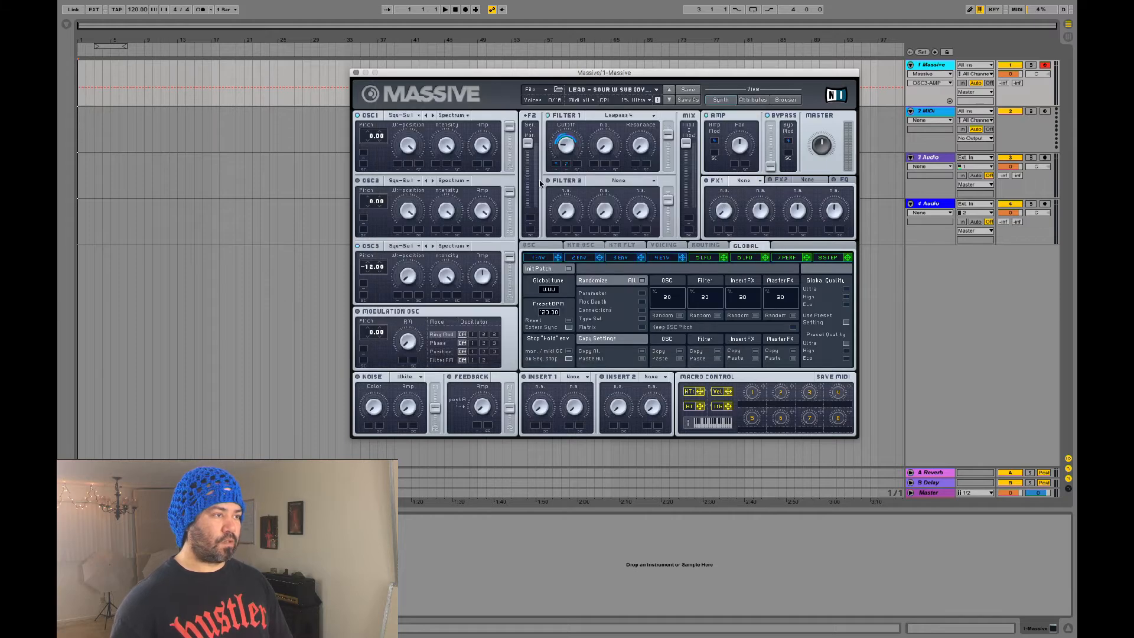
Load the recently used sound Bass - Clock (OYO 9) and display the settings of envelope 4.
{"action": "left_click", "coordinate": [548, 93]}
{"action": "mouse_move", "coordinate": [571, 103]}
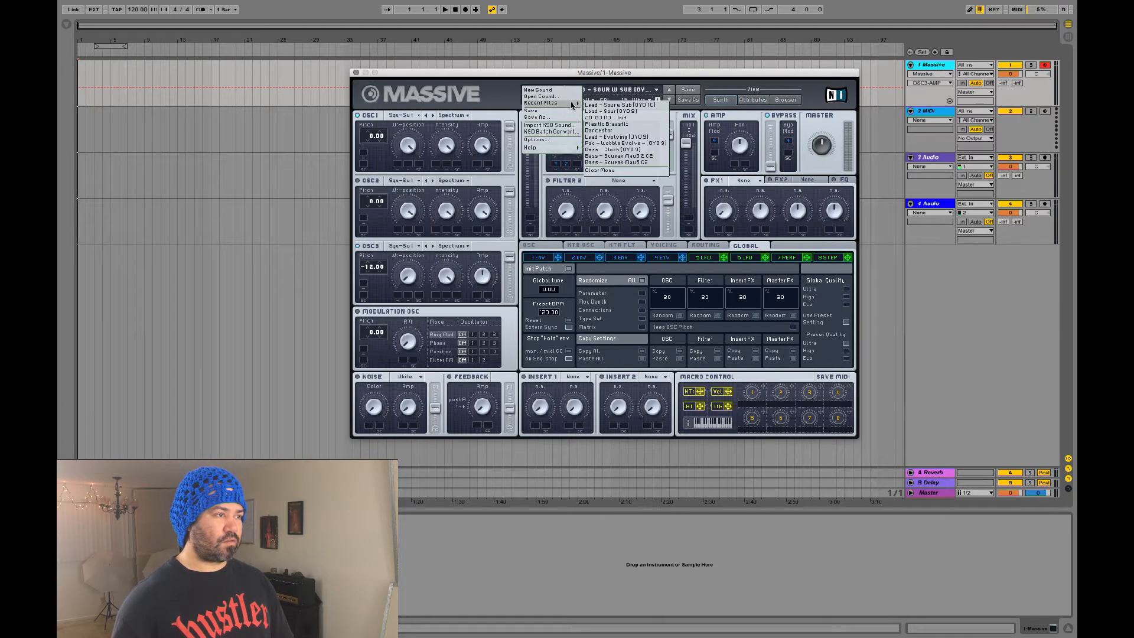
{"action": "left_click", "coordinate": [619, 150]}
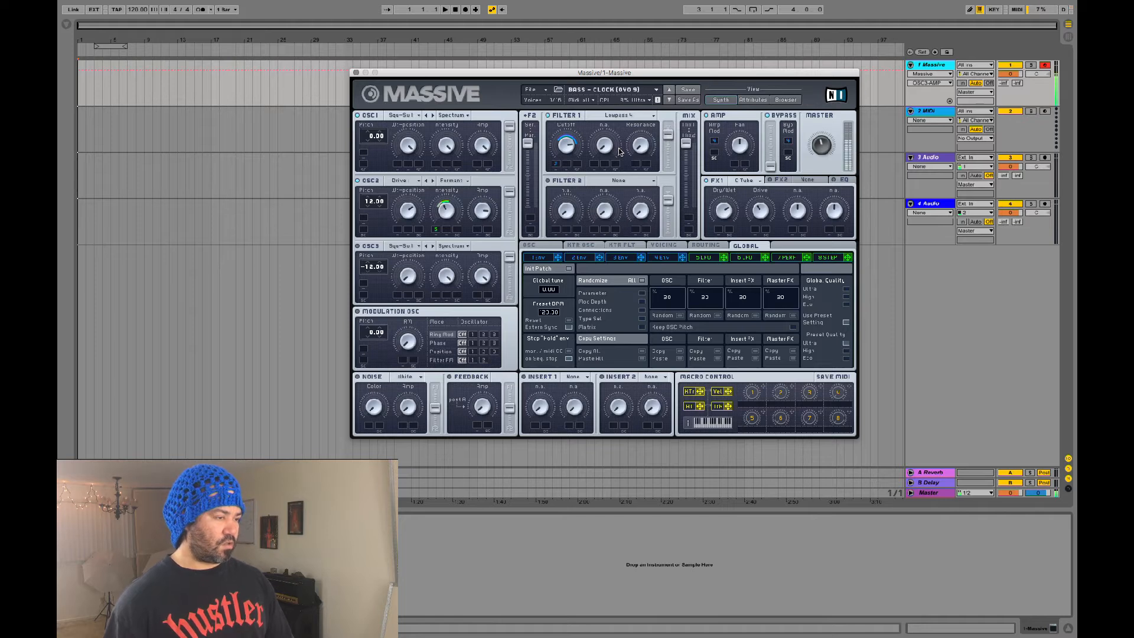
{"action": "left_click", "coordinate": [666, 258]}
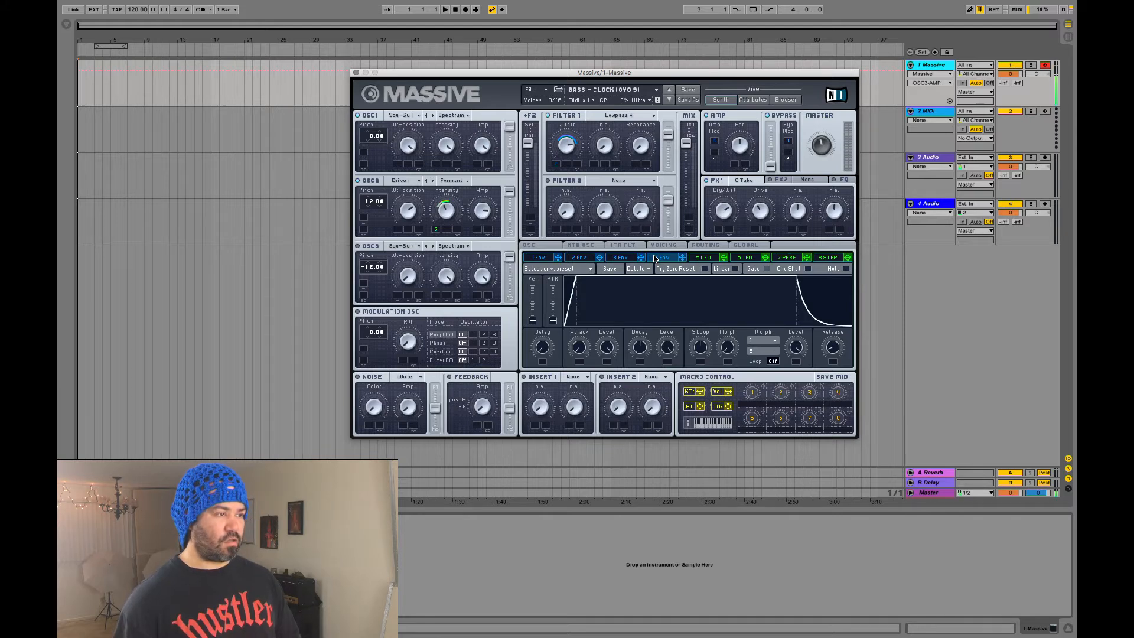
Display envelope 2 and slightly lower its attack level and decay.
{"action": "left_click", "coordinate": [630, 258]}
{"action": "left_click", "coordinate": [575, 258]}
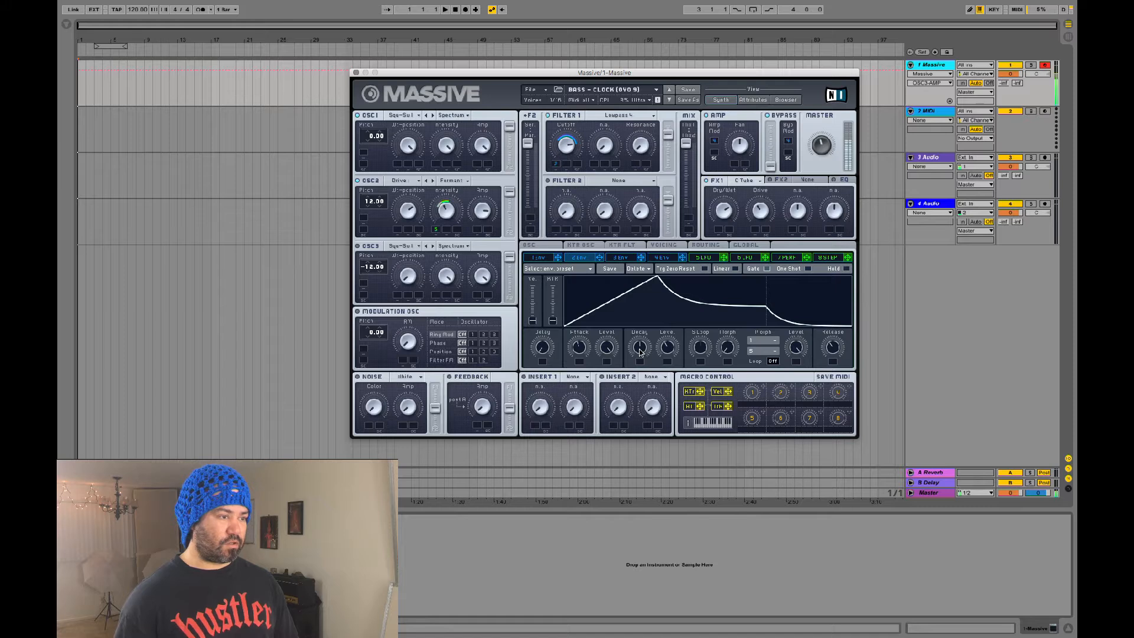
{"action": "left_click_drag", "start_coordinate": [640, 352], "coordinate": [606, 329]}
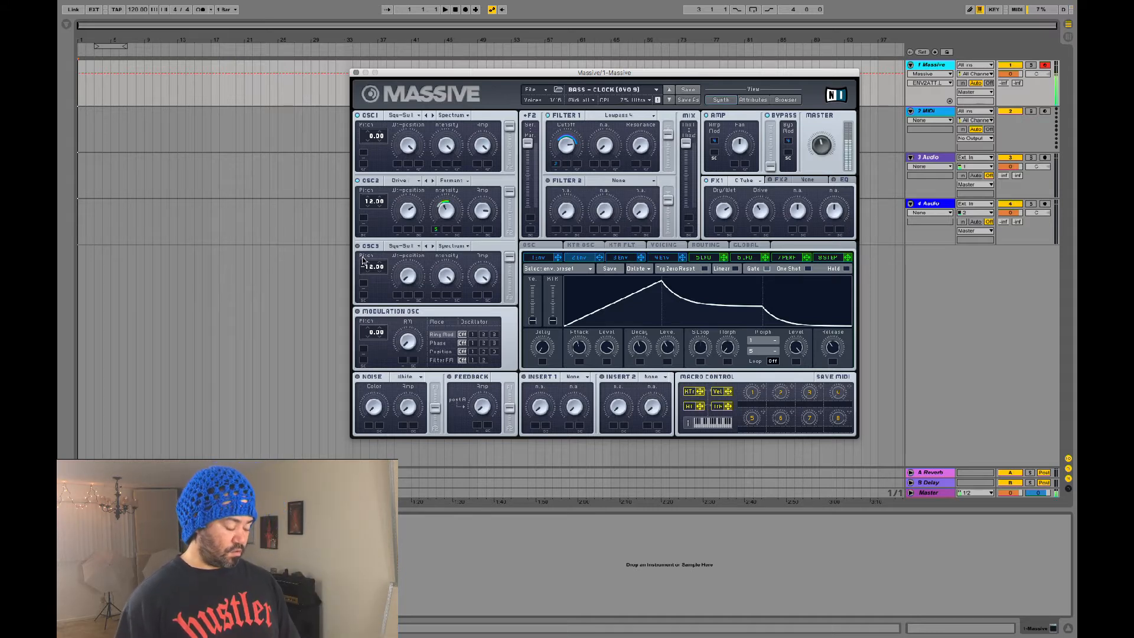
Switch on OSC3 and try out its amplitude, wavetable position and intensity.
{"action": "left_click_drag", "start_coordinate": [362, 260], "coordinate": [358, 257]}
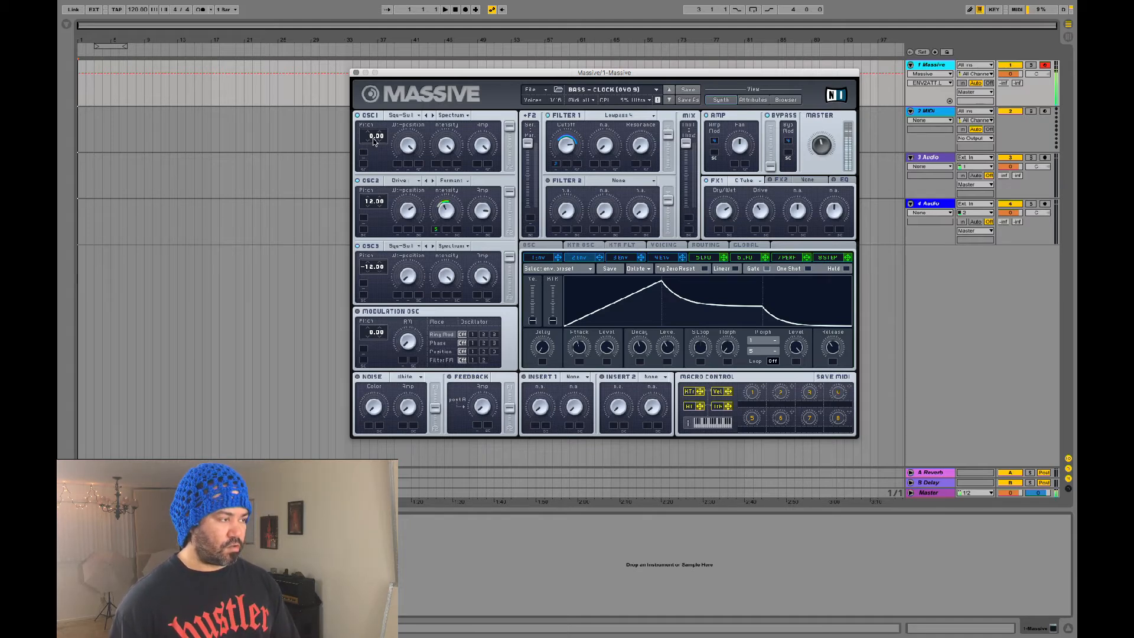
{"action": "left_click", "coordinate": [485, 287]}
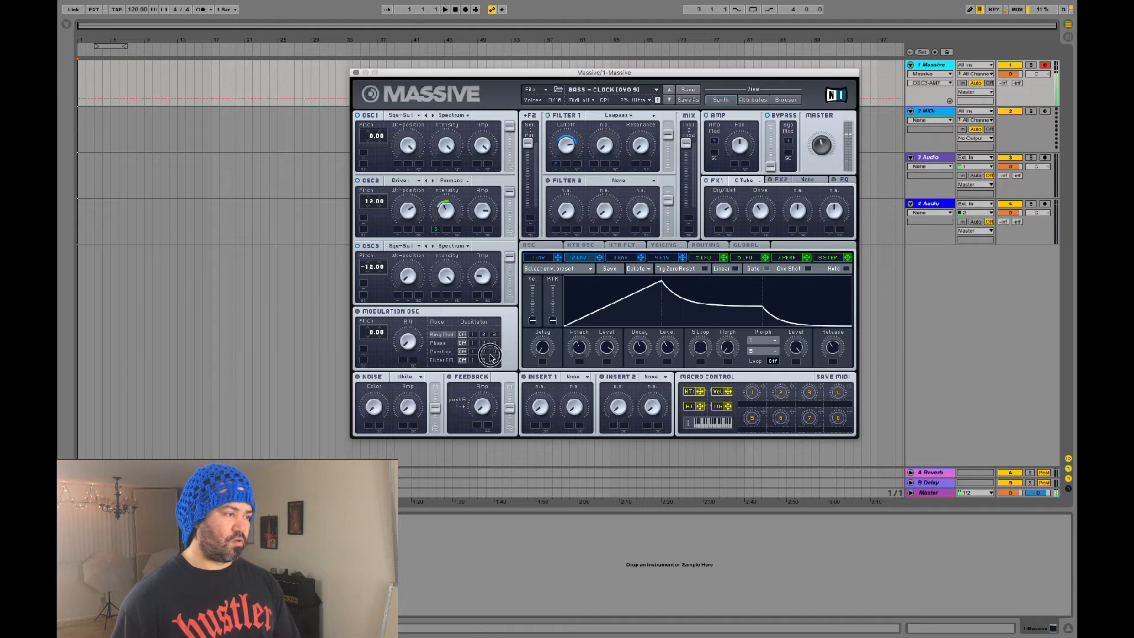
{"action": "left_click_drag", "start_coordinate": [486, 289], "coordinate": [483, 293]}
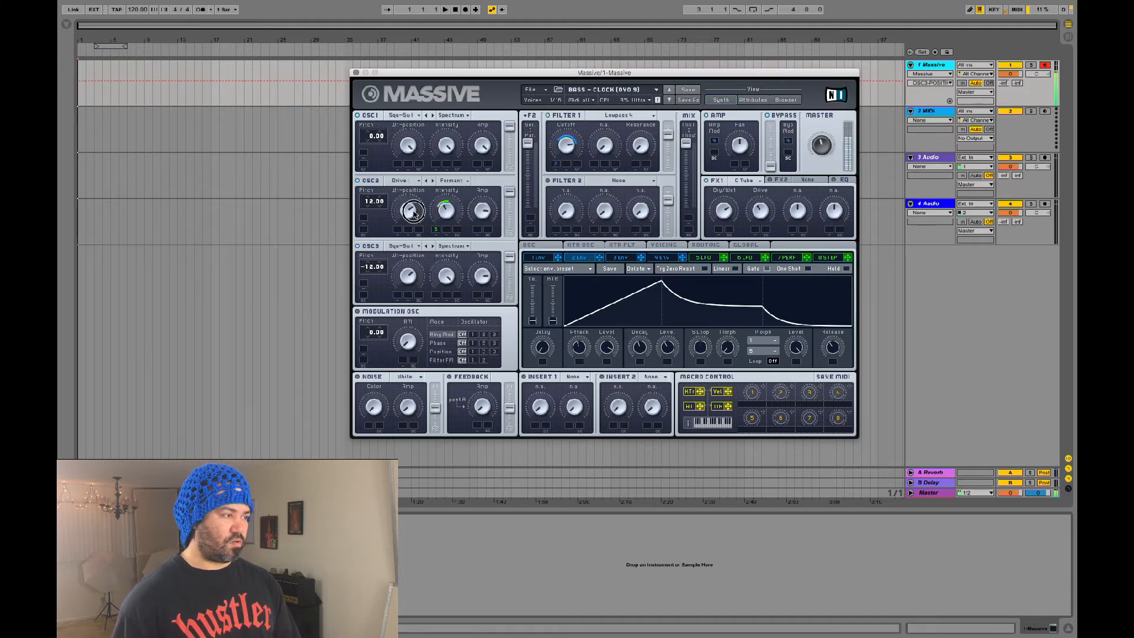
{"action": "left_click", "coordinate": [410, 287]}
{"action": "left_click_drag", "start_coordinate": [410, 286], "coordinate": [425, 403]}
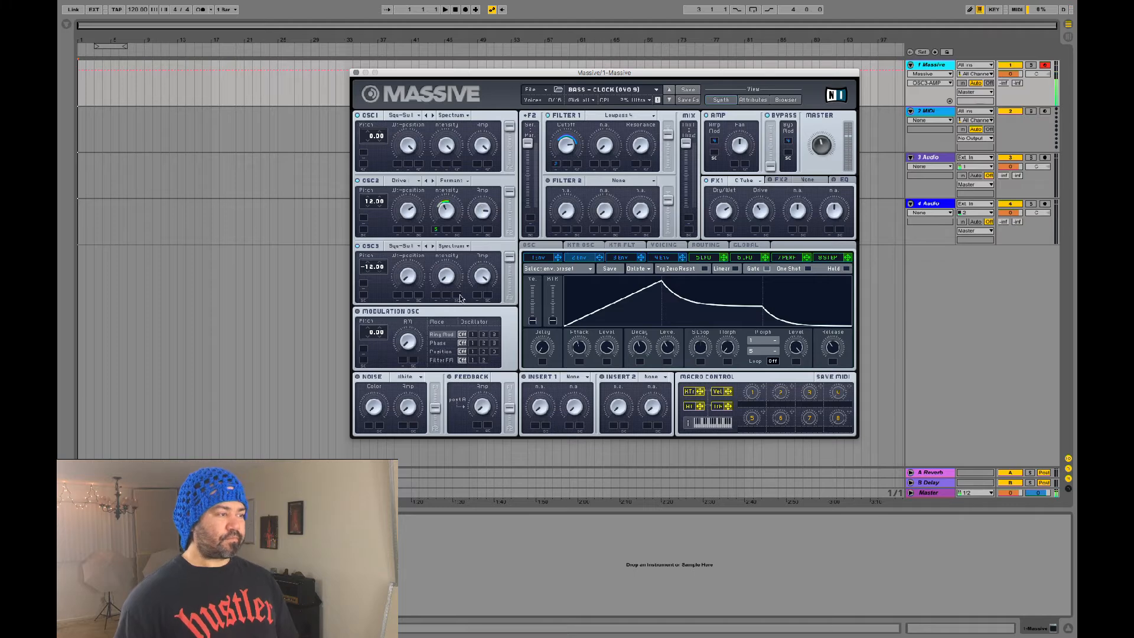
{"action": "left_click", "coordinate": [453, 137]}
Try the Sin-Triangle wavetable on OSC3, then compare it with Square-Saw I at a lower amplitude.
{"action": "left_click", "coordinate": [412, 246]}
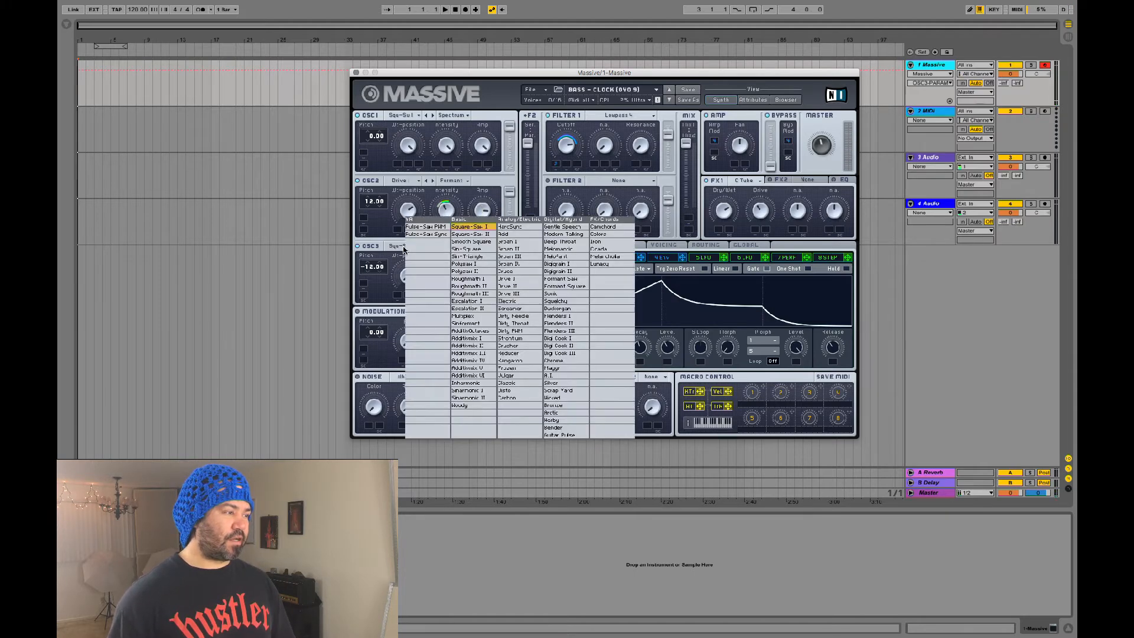
{"action": "left_click", "coordinate": [487, 258]}
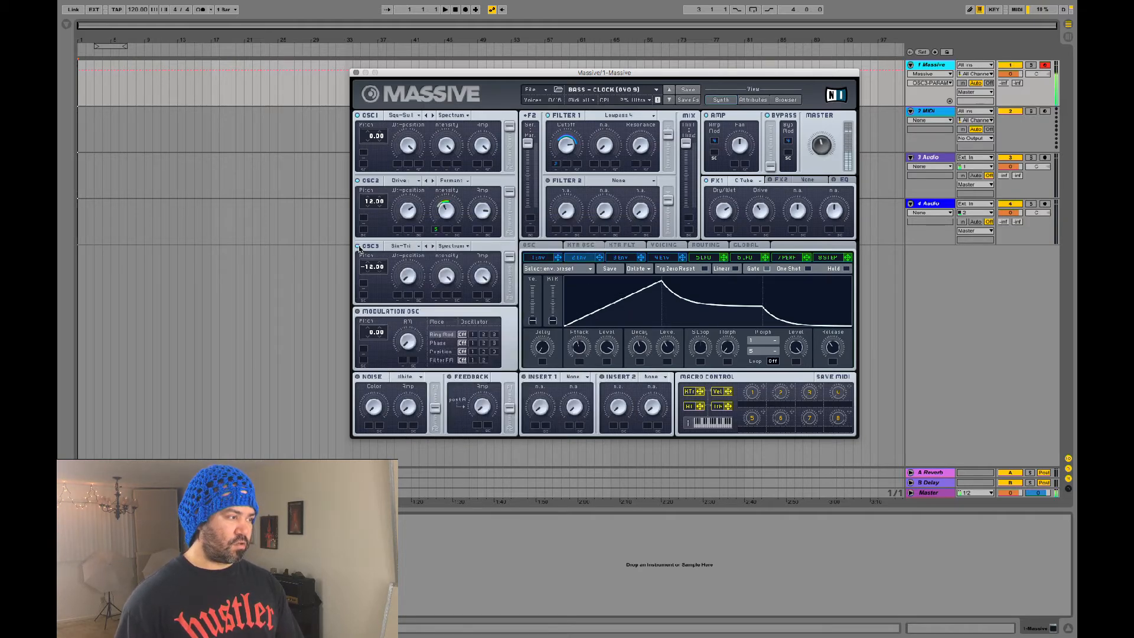
{"action": "left_click", "coordinate": [393, 248]}
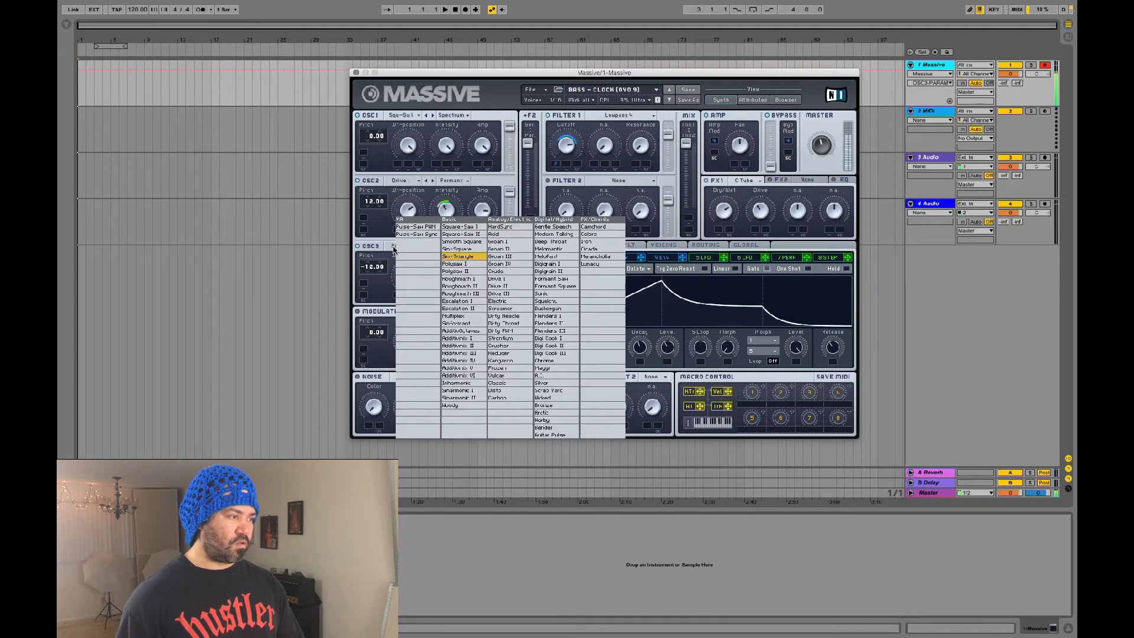
{"action": "left_click", "coordinate": [460, 227]}
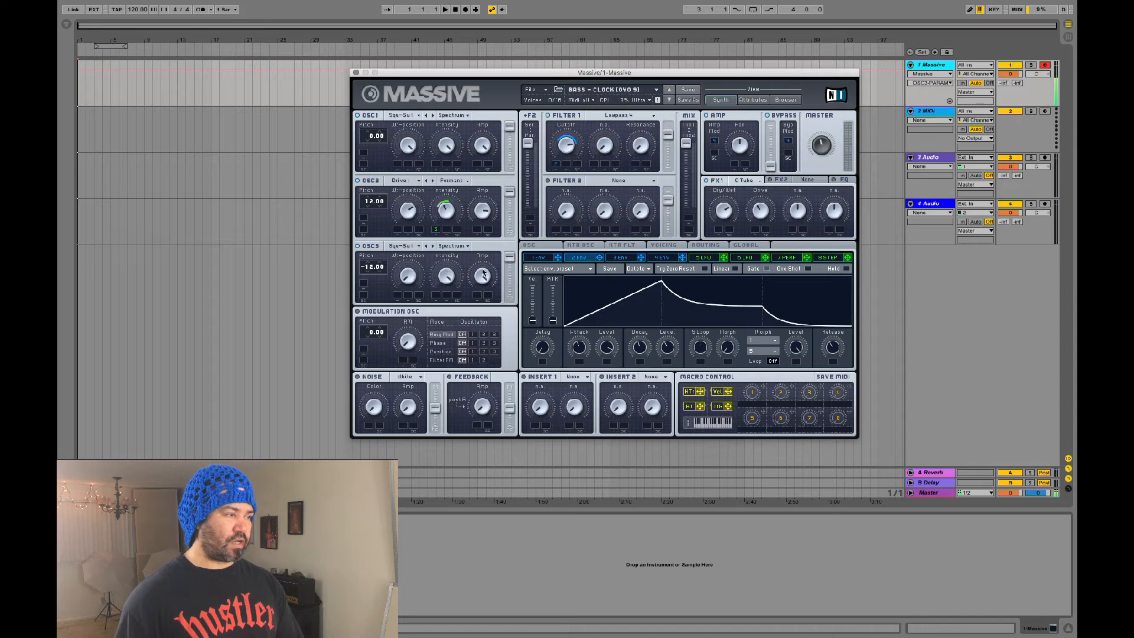
{"action": "mouse_move", "coordinate": [483, 276]}
{"action": "left_mouse_down"}
{"action": "mouse_move", "coordinate": [481, 304]}
{"action": "mouse_move", "coordinate": [487, 291]}
{"action": "left_mouse_up"}
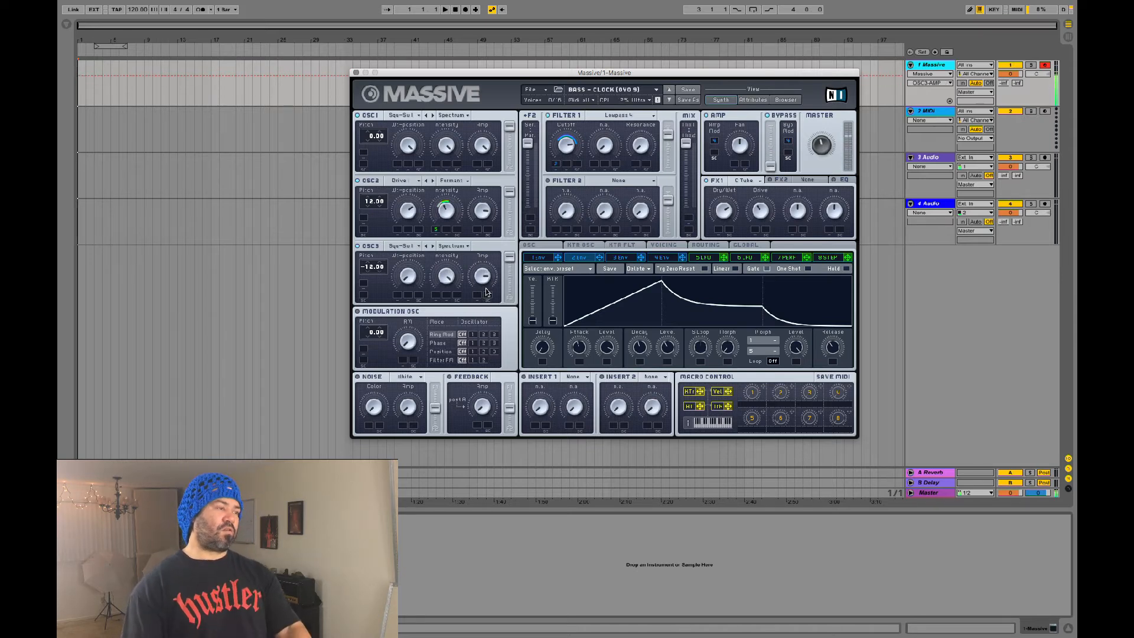
Set OSC3's wavetable to Pulse-Saw PWM and its pulse width to about half.
{"action": "left_click", "coordinate": [402, 246]}
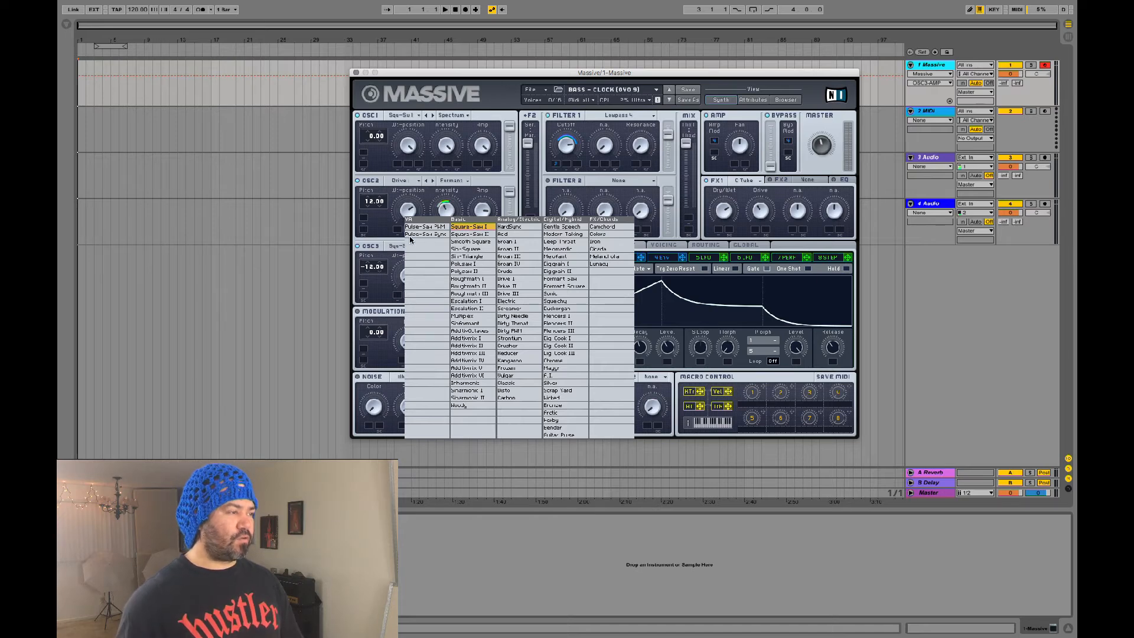
{"action": "left_click", "coordinate": [421, 227]}
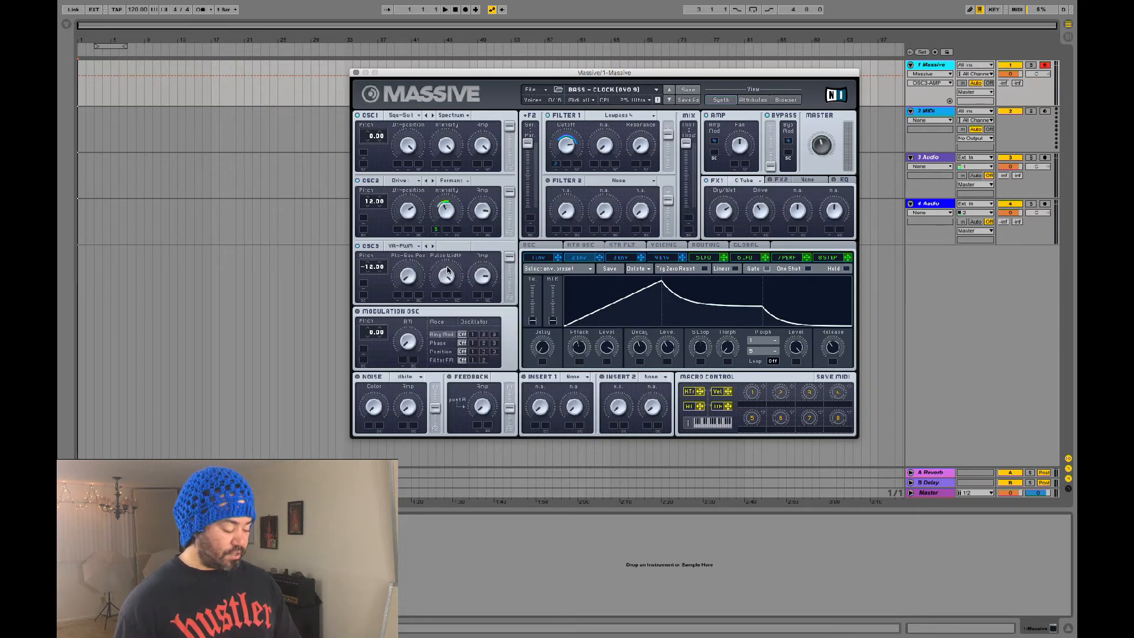
{"action": "left_click", "coordinate": [411, 280]}
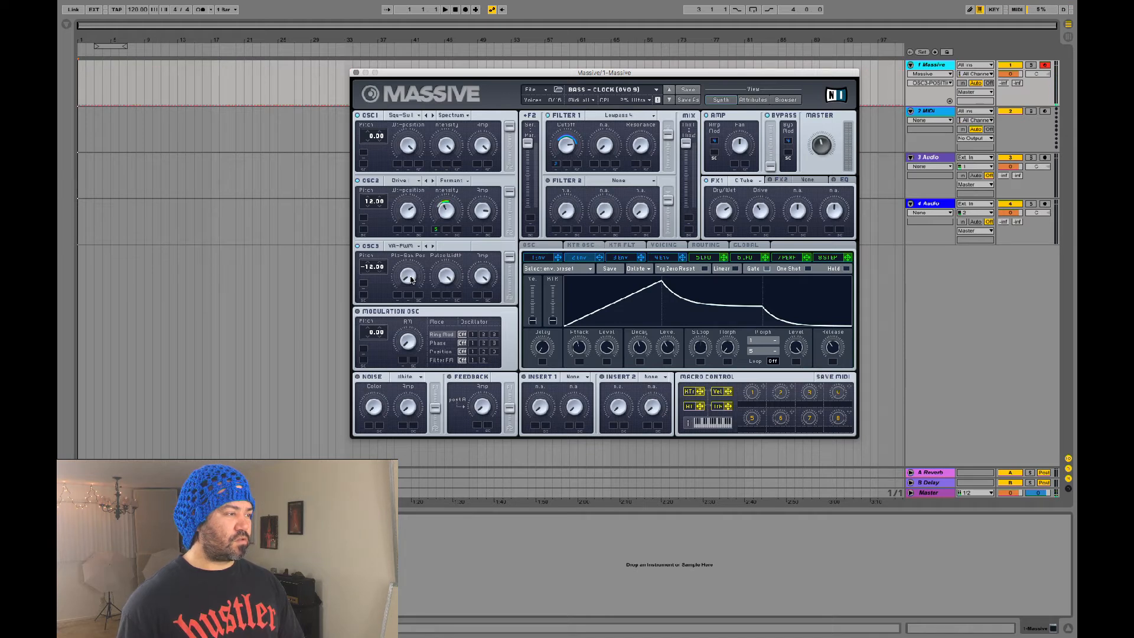
{"action": "left_click", "coordinate": [435, 352]}
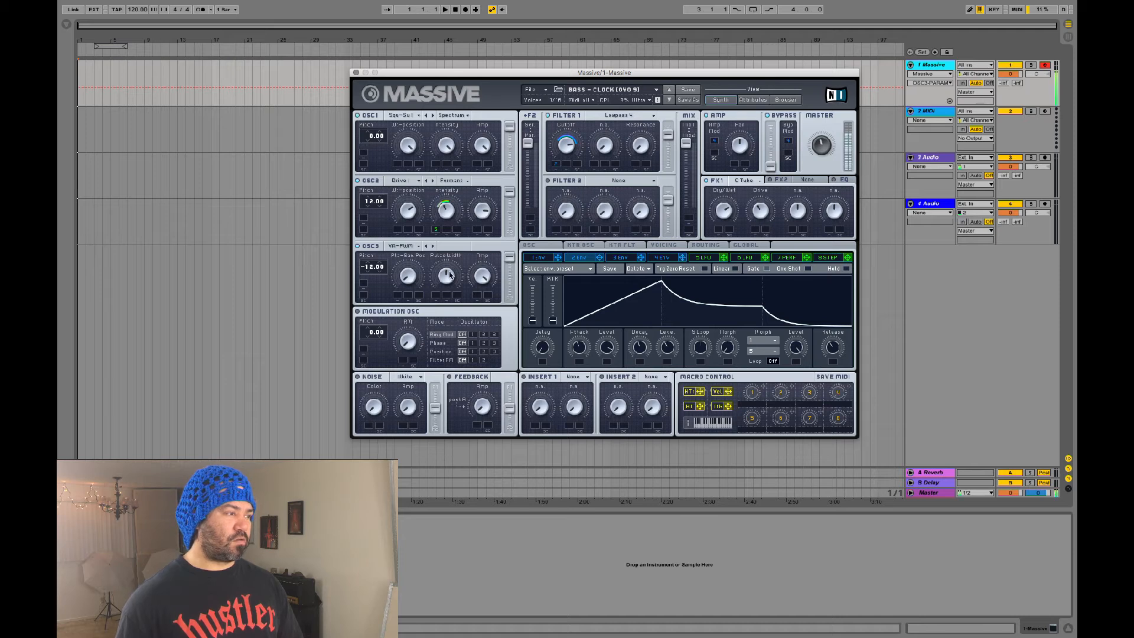
{"action": "mouse_move", "coordinate": [448, 277]}
{"action": "left_mouse_down"}
{"action": "mouse_move", "coordinate": [449, 289]}
{"action": "mouse_move", "coordinate": [452, 254]}
{"action": "mouse_move", "coordinate": [447, 274]}
{"action": "left_mouse_up"}
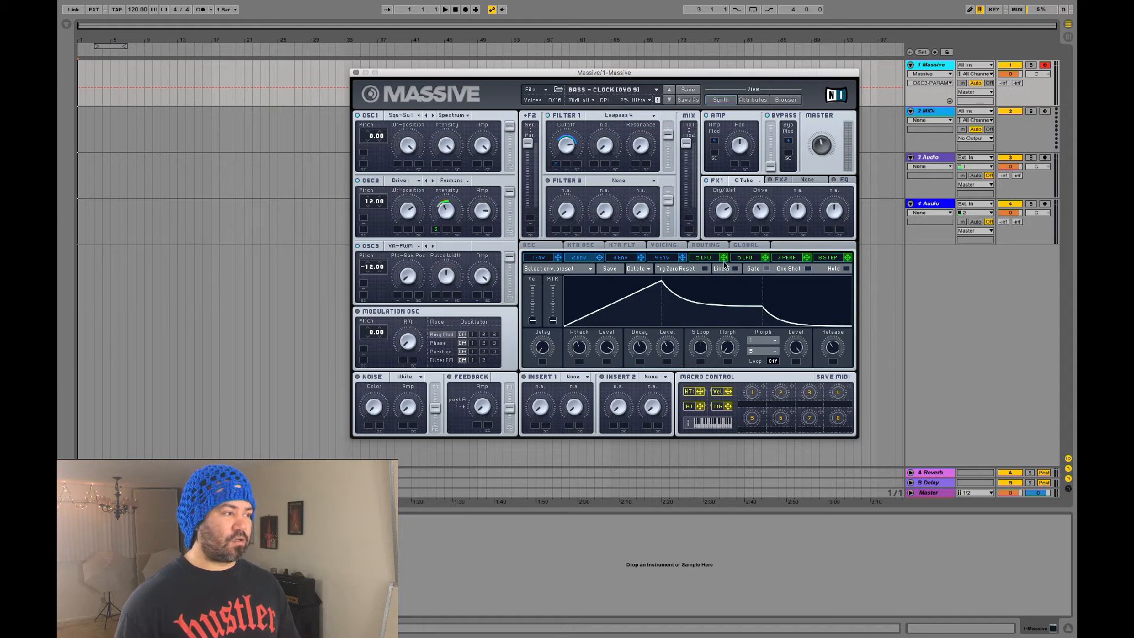
Try modulating OSC3's pulse width with LFO 5 and remove that assignment.
{"action": "left_click_drag", "start_coordinate": [724, 259], "coordinate": [440, 283]}
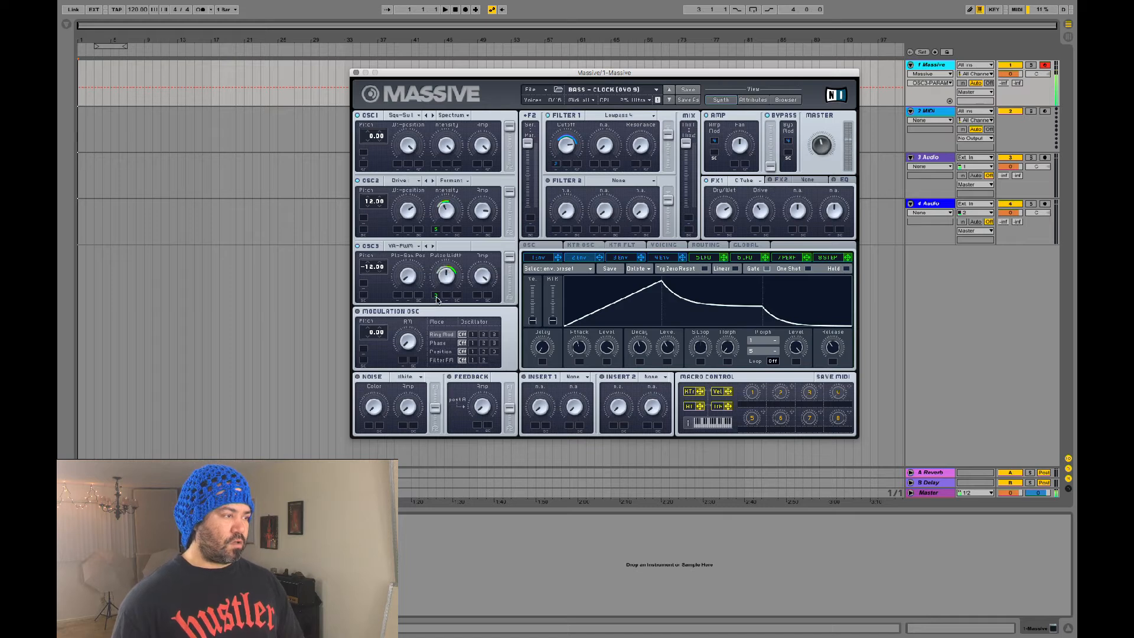
{"action": "right_click", "coordinate": [438, 297]}
{"action": "left_click", "coordinate": [444, 308]}
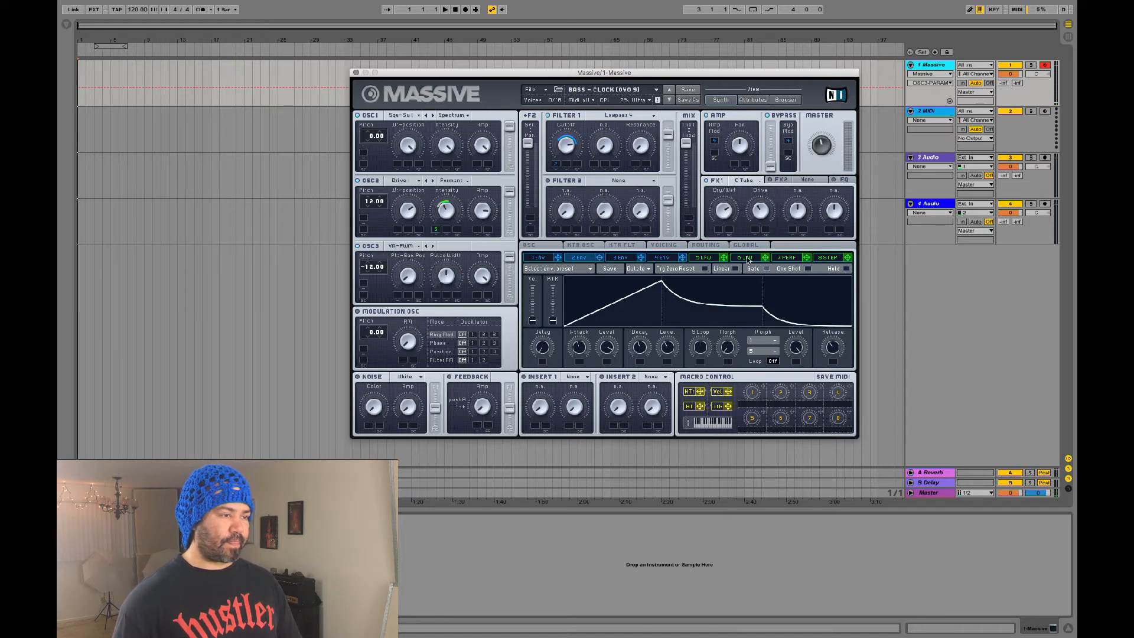
Assign LFO 6 to OSC3's pulse width and set the modulation depth upward from the knob's middle position.
{"action": "left_click_drag", "start_coordinate": [765, 259], "coordinate": [437, 297]}
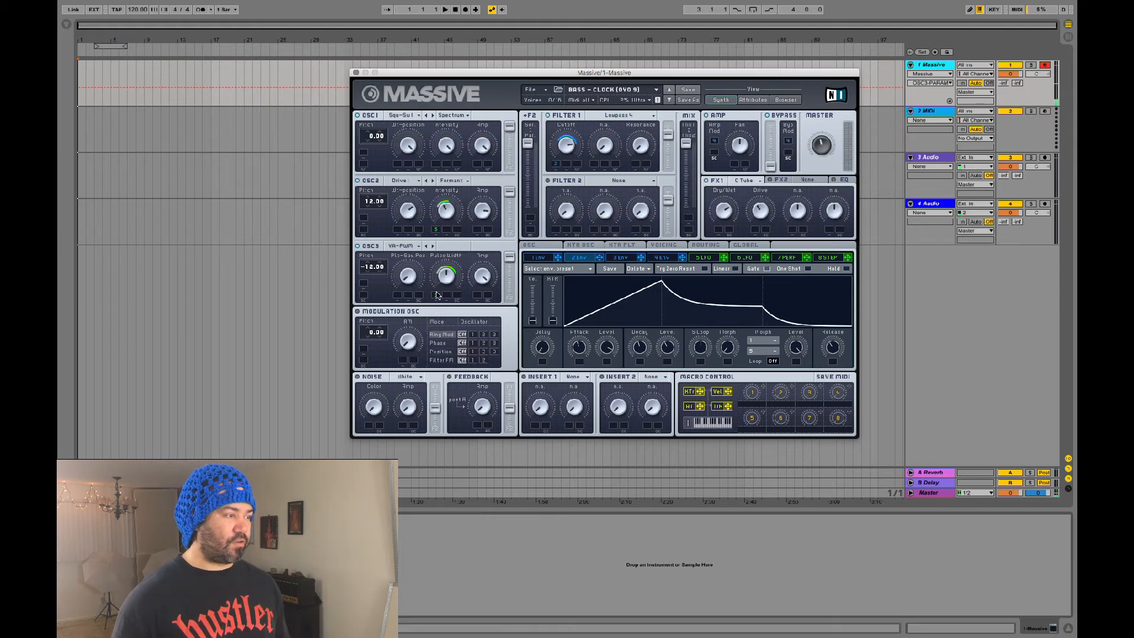
{"action": "mouse_move", "coordinate": [436, 295]}
{"action": "left_mouse_down"}
{"action": "mouse_move", "coordinate": [437, 309]}
{"action": "mouse_move", "coordinate": [436, 285]}
{"action": "left_mouse_up"}
Give LFO 6 a falling sawtooth as its first curve and adjust its rate.
{"action": "left_click", "coordinate": [747, 258]}
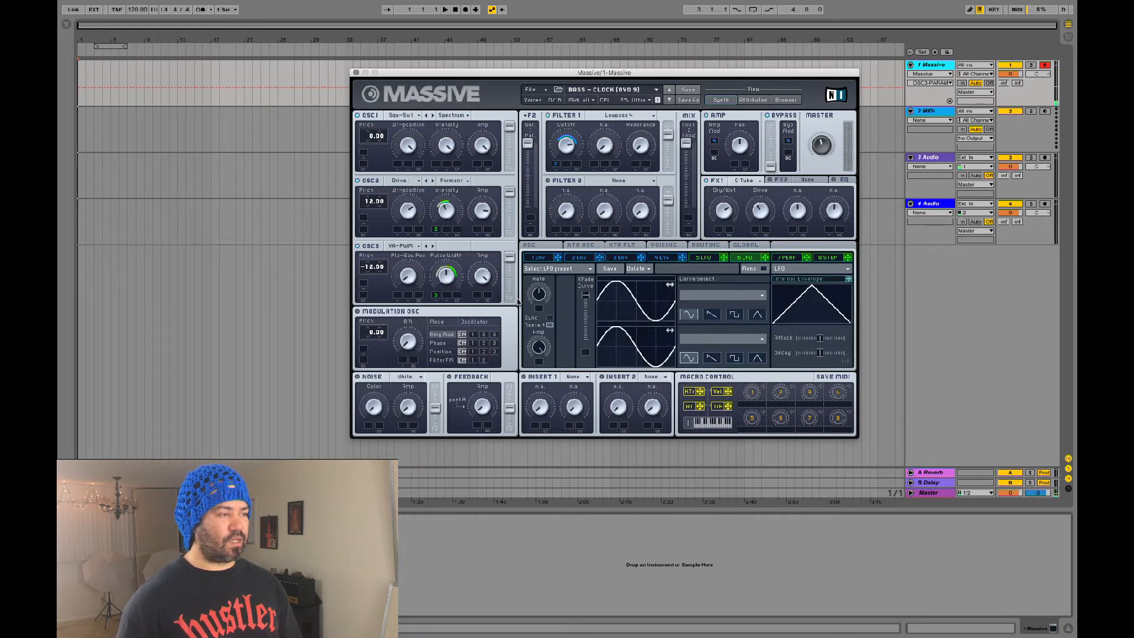
{"action": "left_click_drag", "start_coordinate": [537, 294], "coordinate": [538, 285]}
{"action": "left_click", "coordinate": [712, 315]}
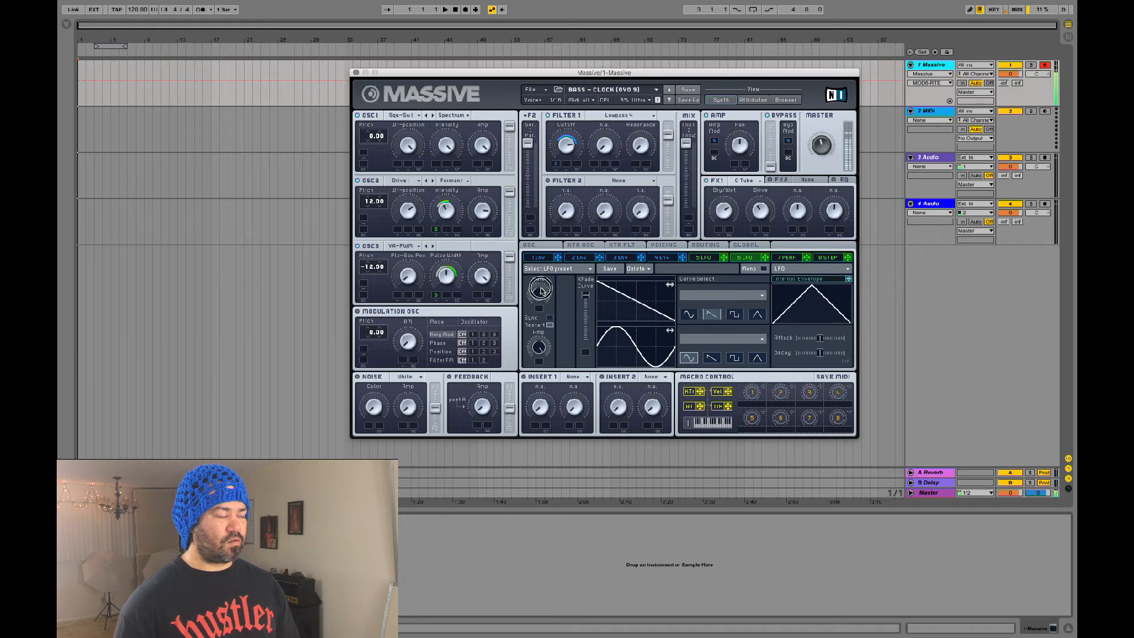
{"action": "left_click_drag", "start_coordinate": [541, 291], "coordinate": [538, 300]}
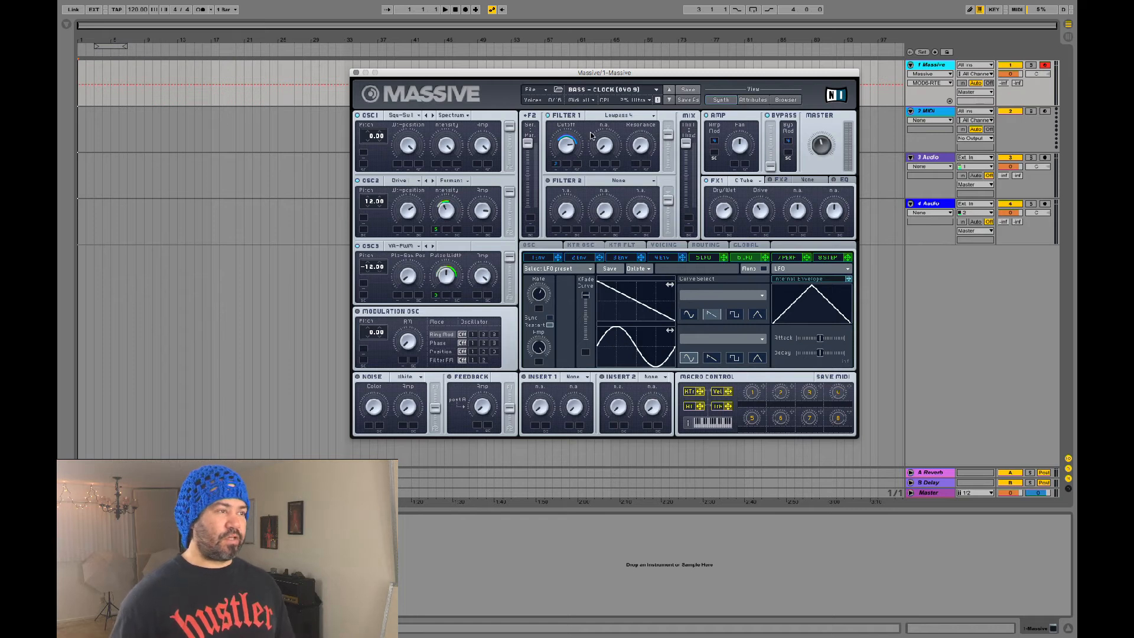
Examine the patch's routing, oscillator and voicing settings.
{"action": "left_click", "coordinate": [540, 89]}
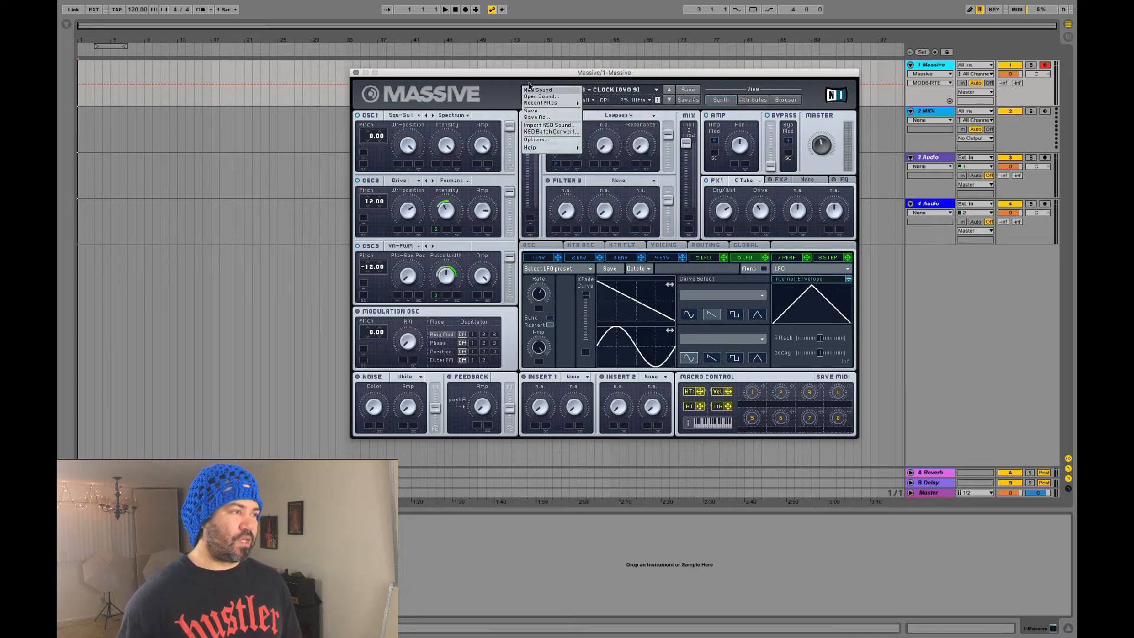
{"action": "left_click", "coordinate": [499, 92]}
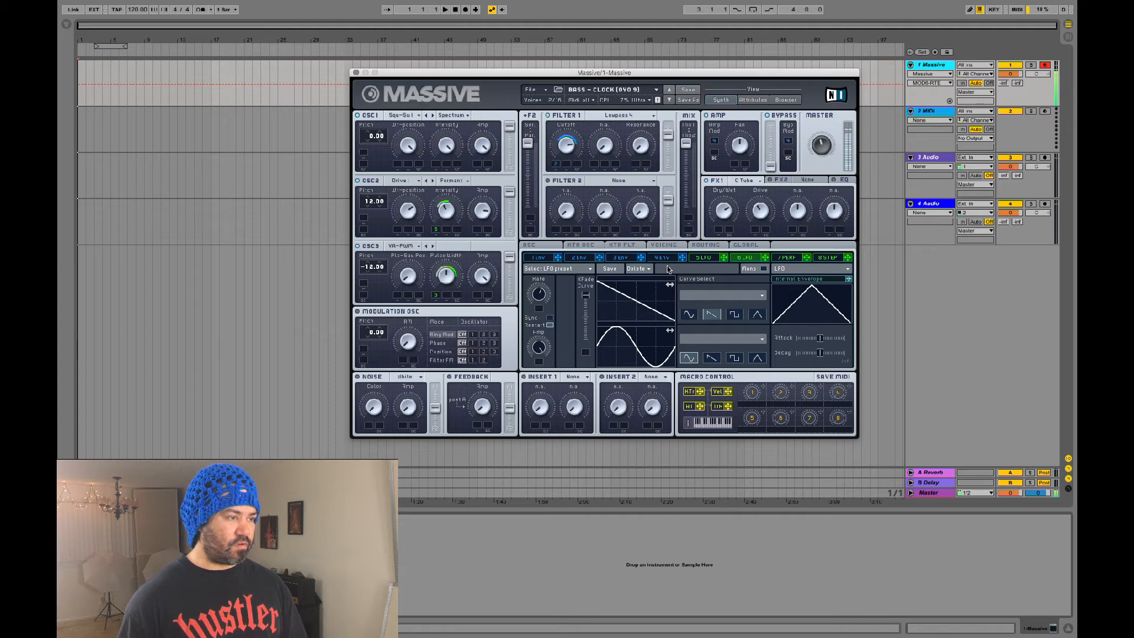
{"action": "left_click", "coordinate": [692, 246]}
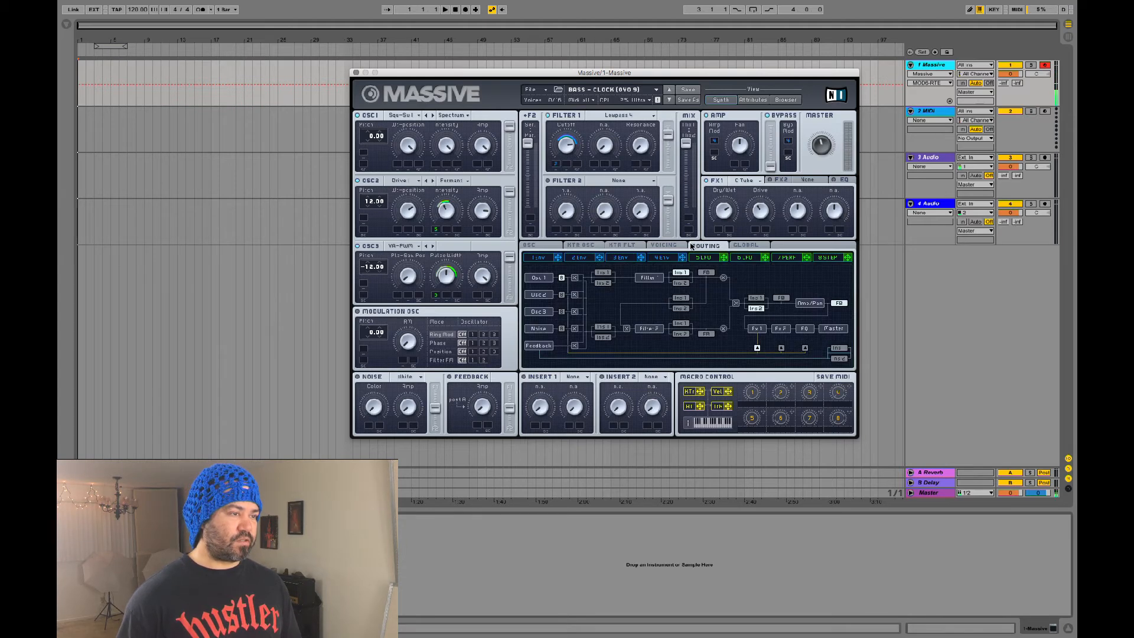
{"action": "left_click", "coordinate": [538, 246]}
{"action": "left_click", "coordinate": [661, 247]}
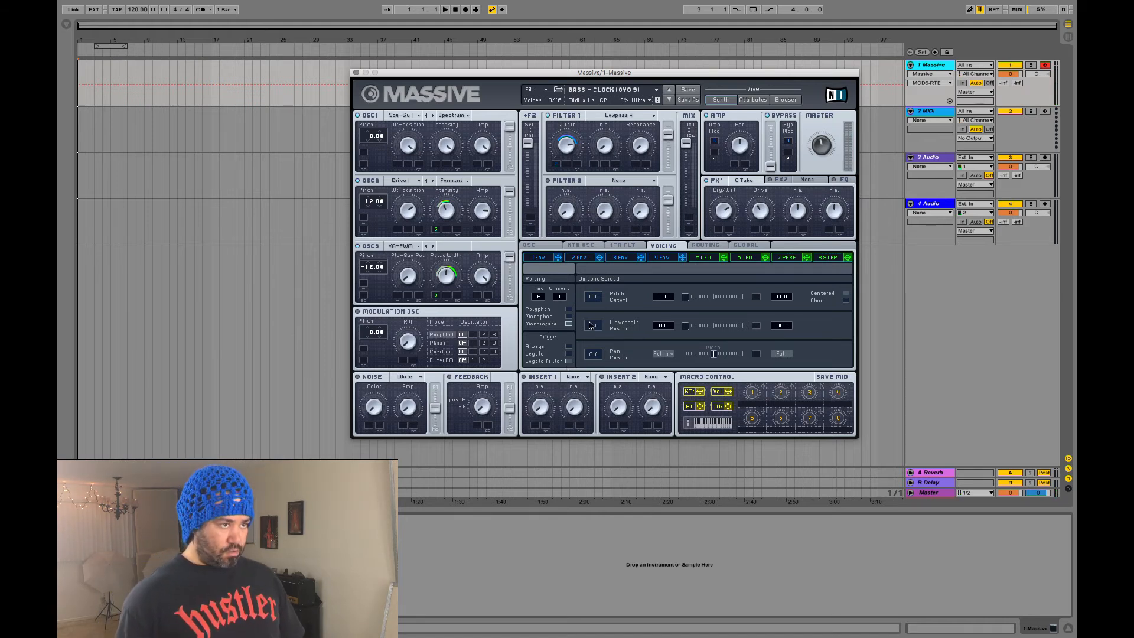
Save the sound as a new patch named "Bass - Clock w Sub Mod (OYO 10)" in the Massive Patches folder.
{"action": "left_click", "coordinate": [542, 90]}
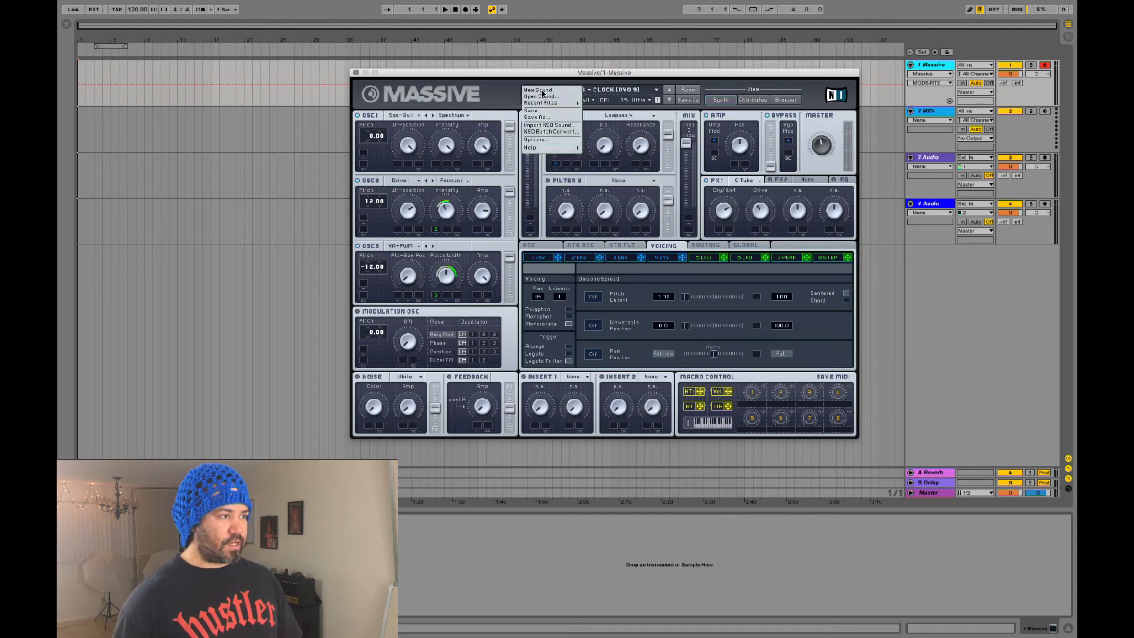
{"action": "mouse_move", "coordinate": [553, 106]}
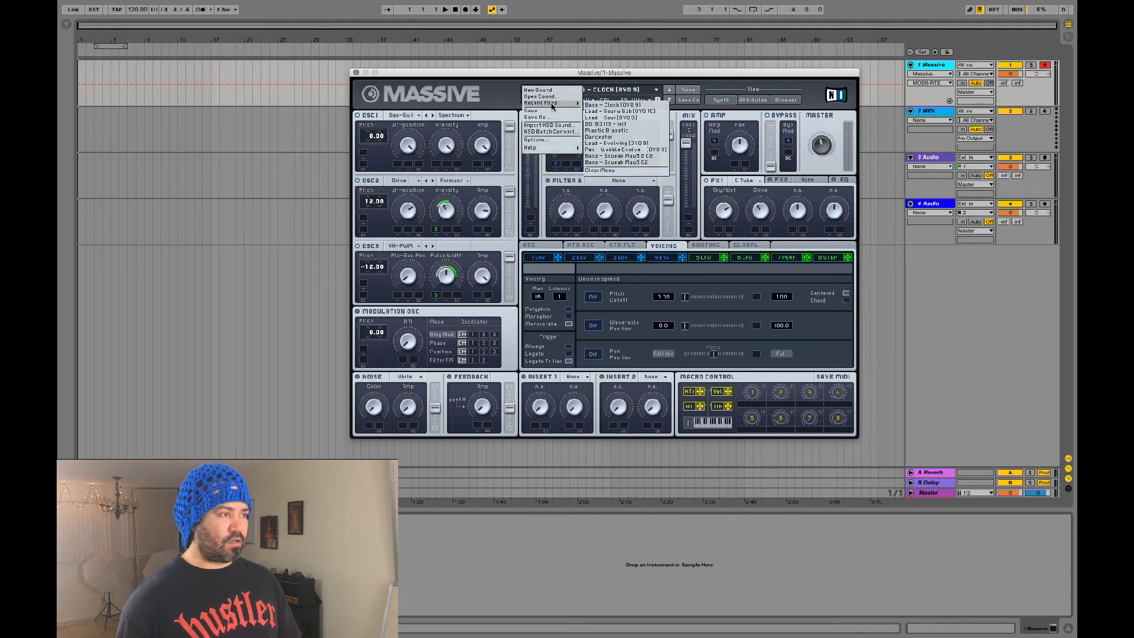
{"action": "left_click", "coordinate": [554, 117]}
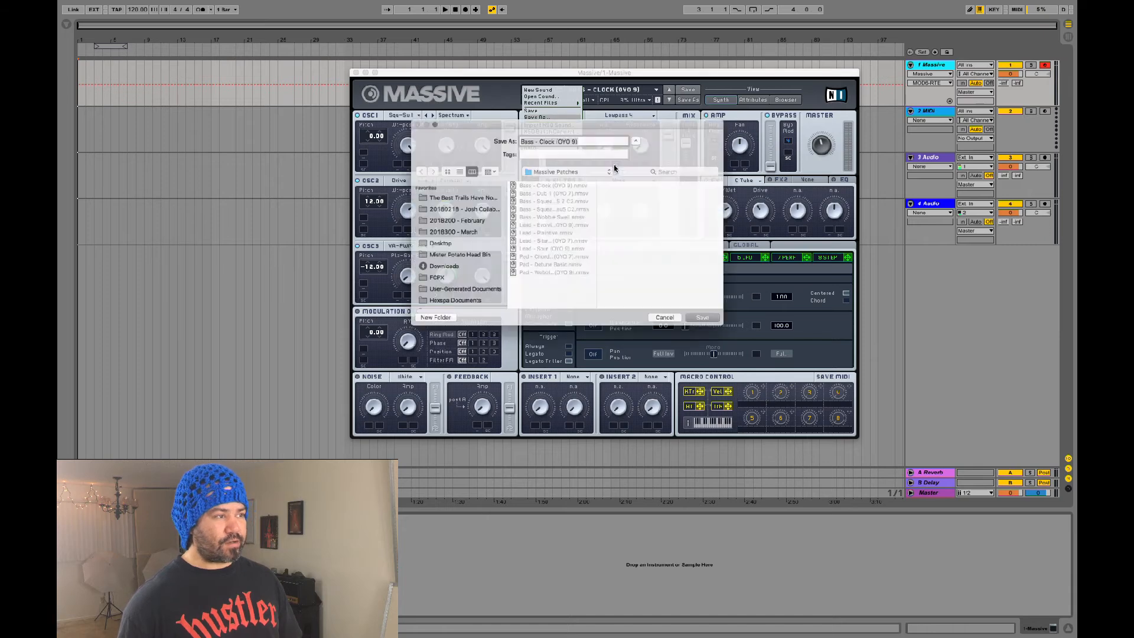
{"action": "left_click", "coordinate": [576, 124]}
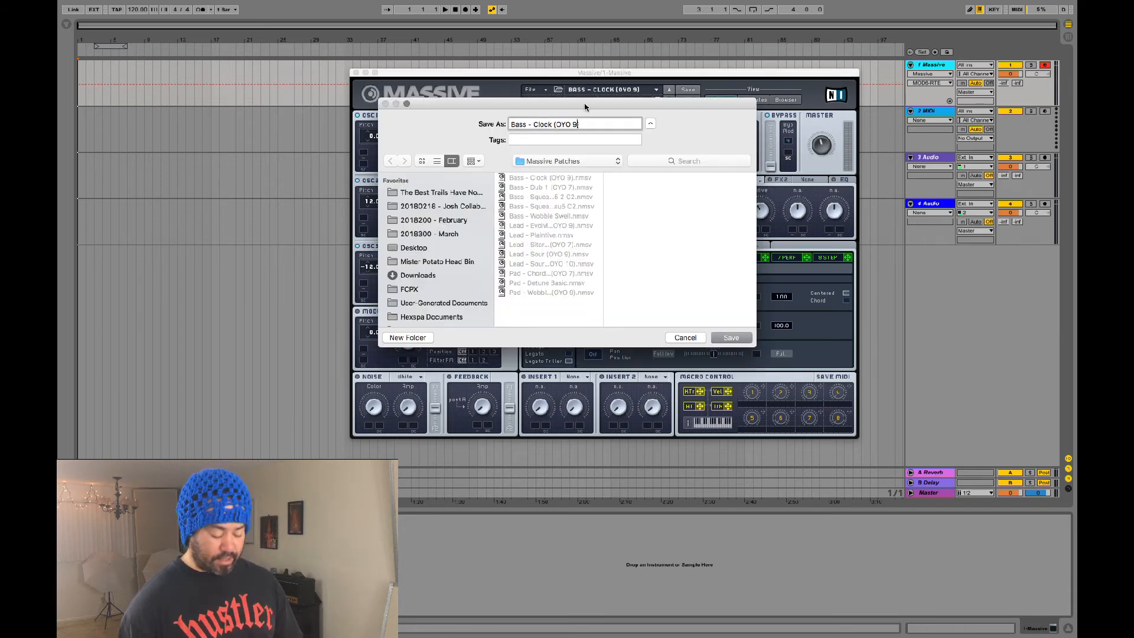
{"action": "key", "text": "BackSpace"}
{"action": "type", "text": "10"}
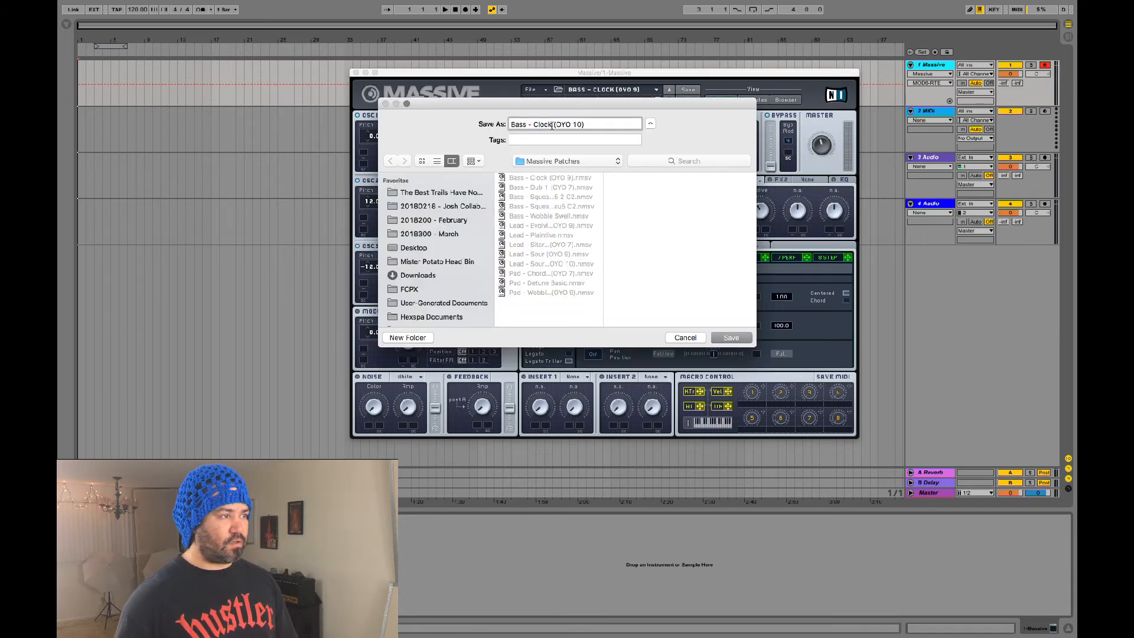
{"action": "type", "text": " w Sub"}
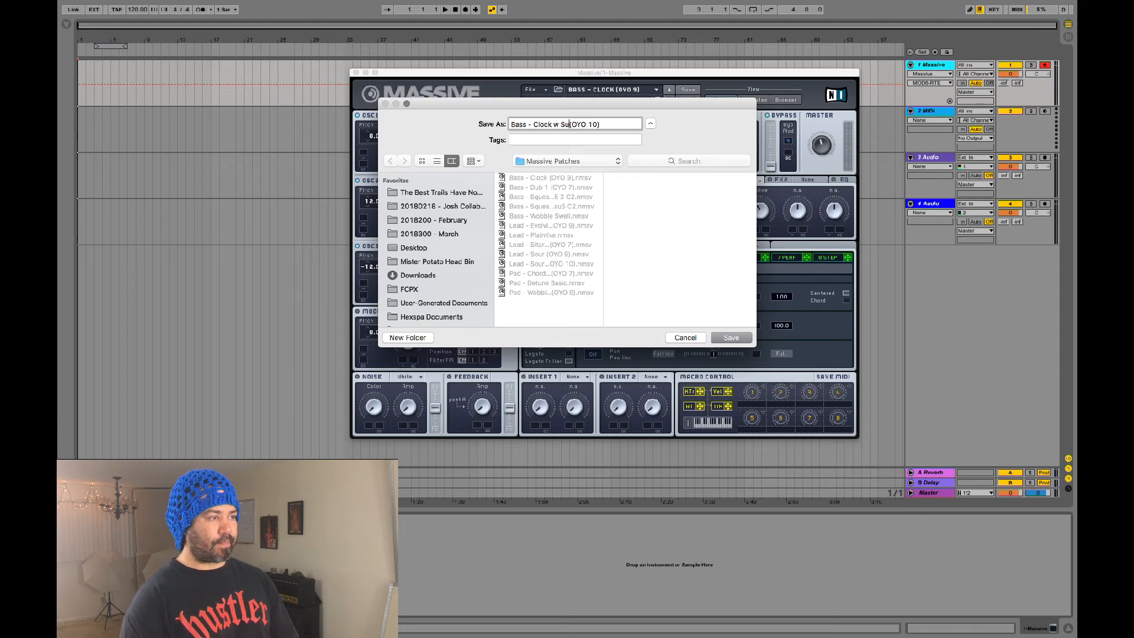
{"action": "type", "text": " Mod"}
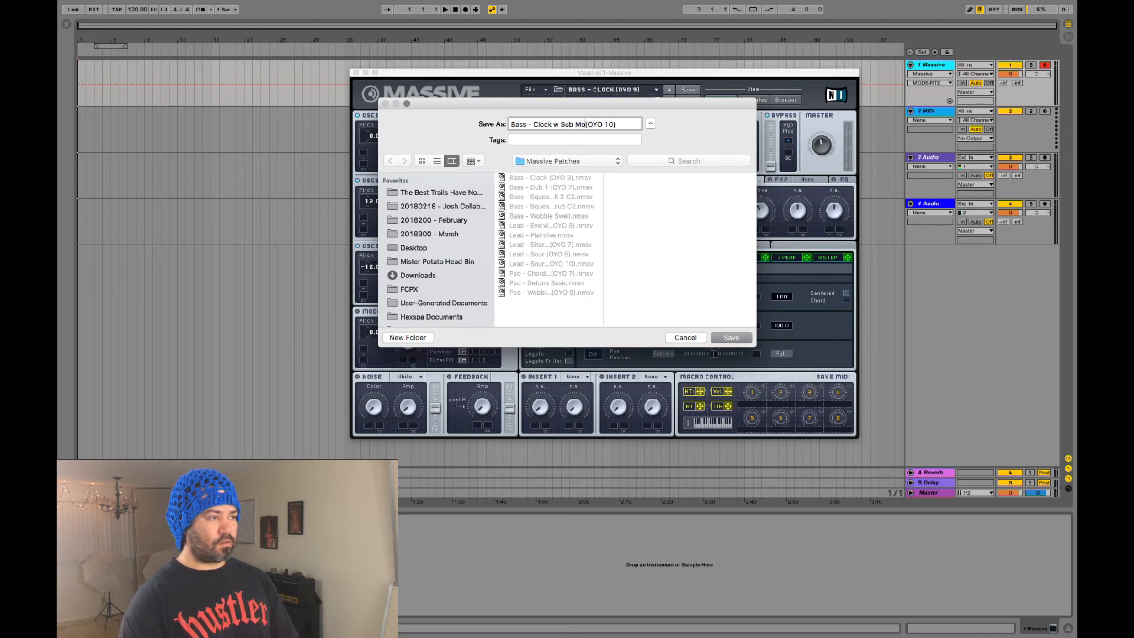
{"action": "left_click", "coordinate": [733, 340]}
Open the recent patch "Pad - Wobble Evolve - (OYO 9)" and adjust OSC2's amp level.
{"action": "left_click", "coordinate": [546, 90]}
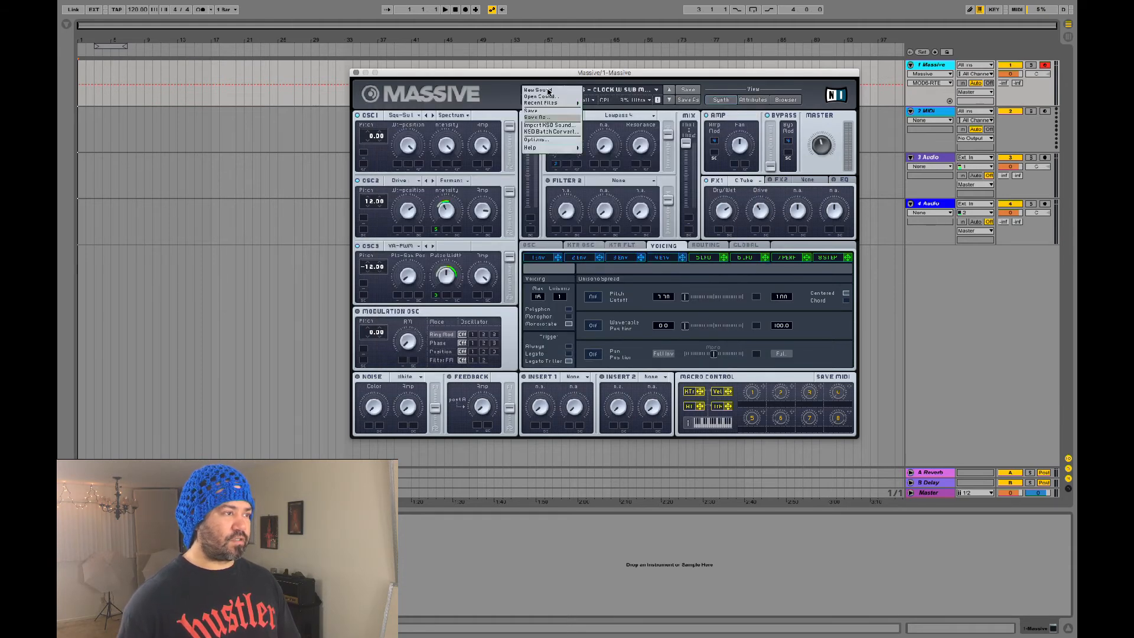
{"action": "mouse_move", "coordinate": [575, 107]}
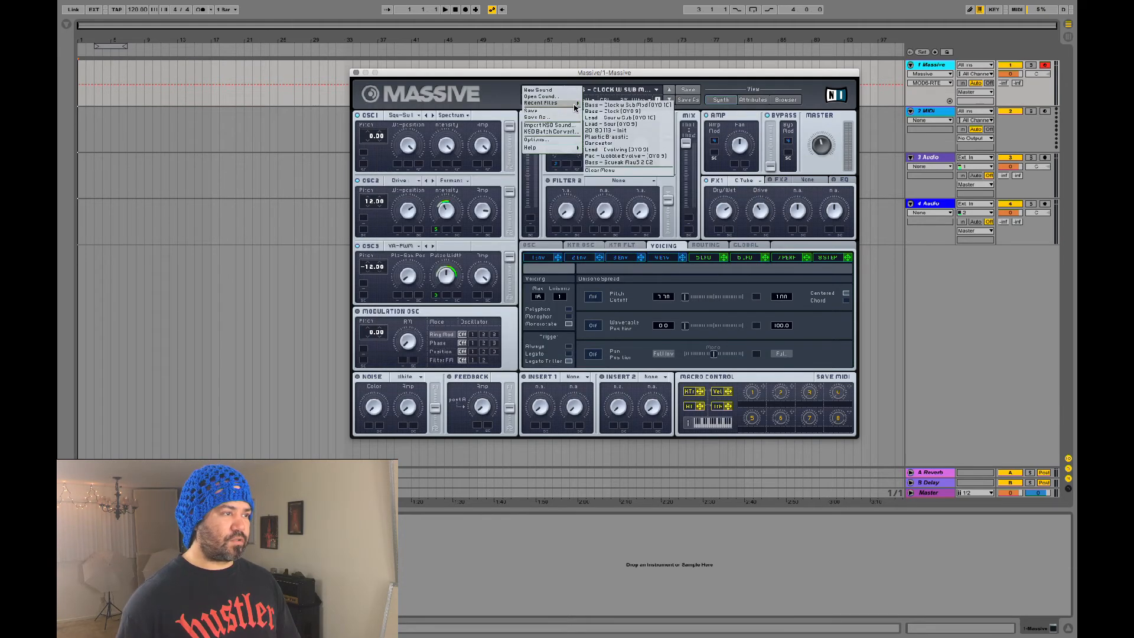
{"action": "left_click", "coordinate": [625, 157]}
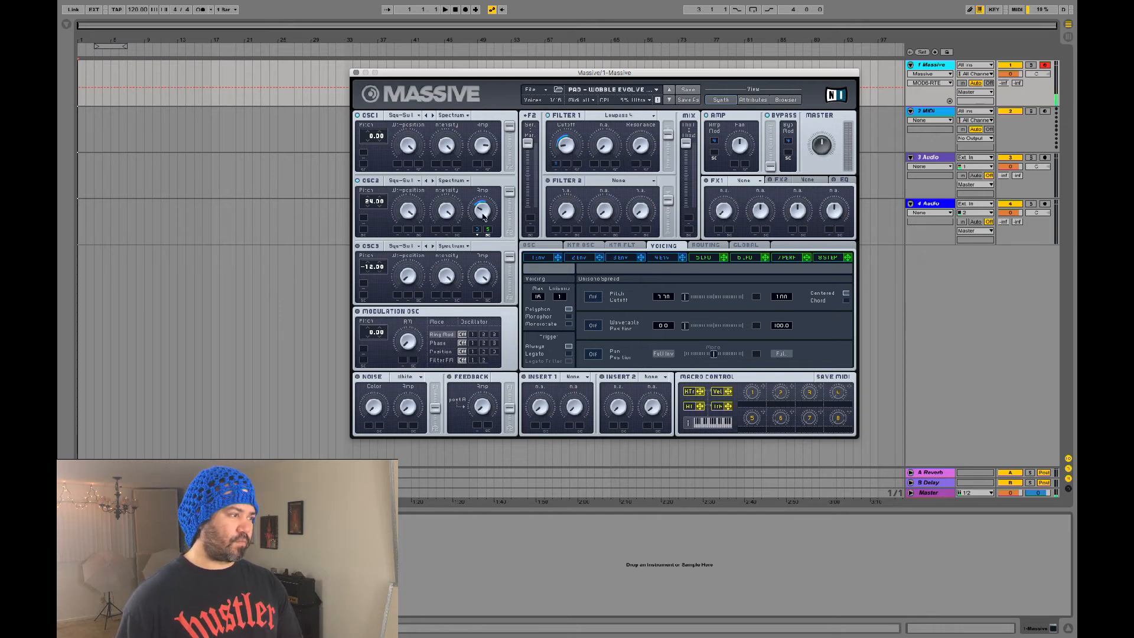
{"action": "left_click_drag", "start_coordinate": [482, 218], "coordinate": [484, 202]}
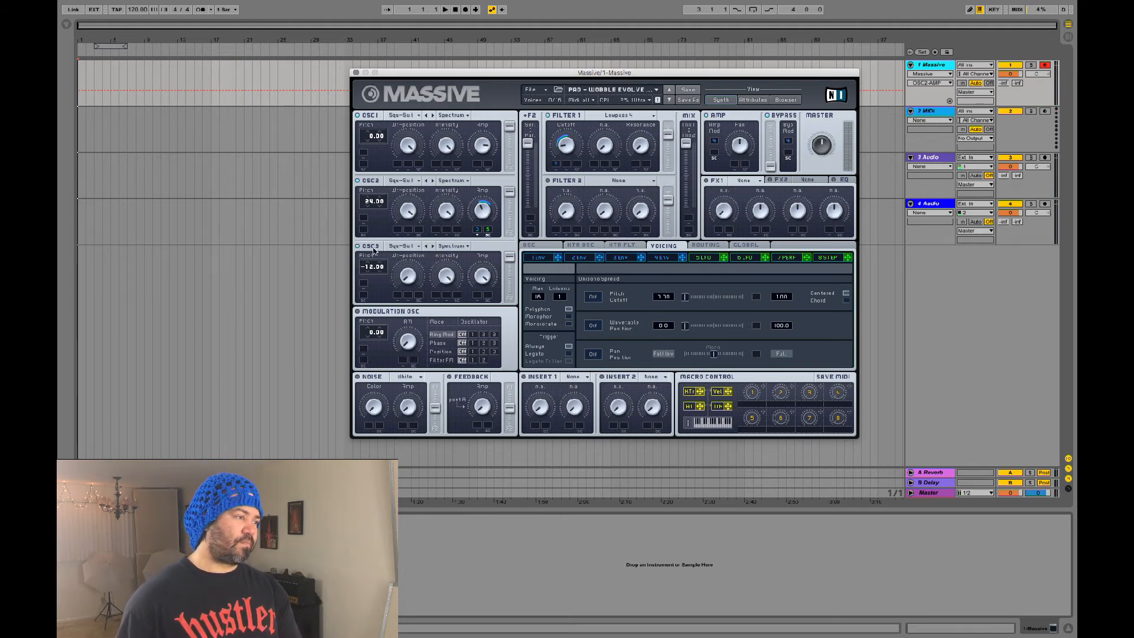
Shape OSC3's sub tone on the Square-Saw I wavetable by adjusting its wavetable position, lowering its intensity and trimming its amp.
{"action": "left_click_drag", "start_coordinate": [407, 276], "coordinate": [468, 87]}
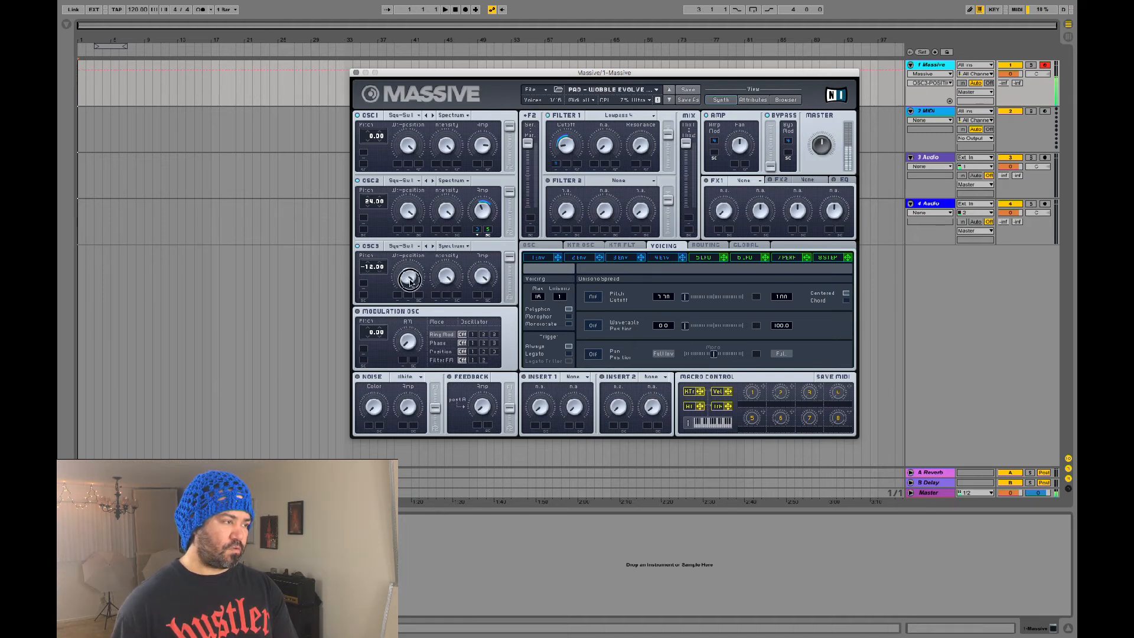
{"action": "left_click", "coordinate": [408, 250]}
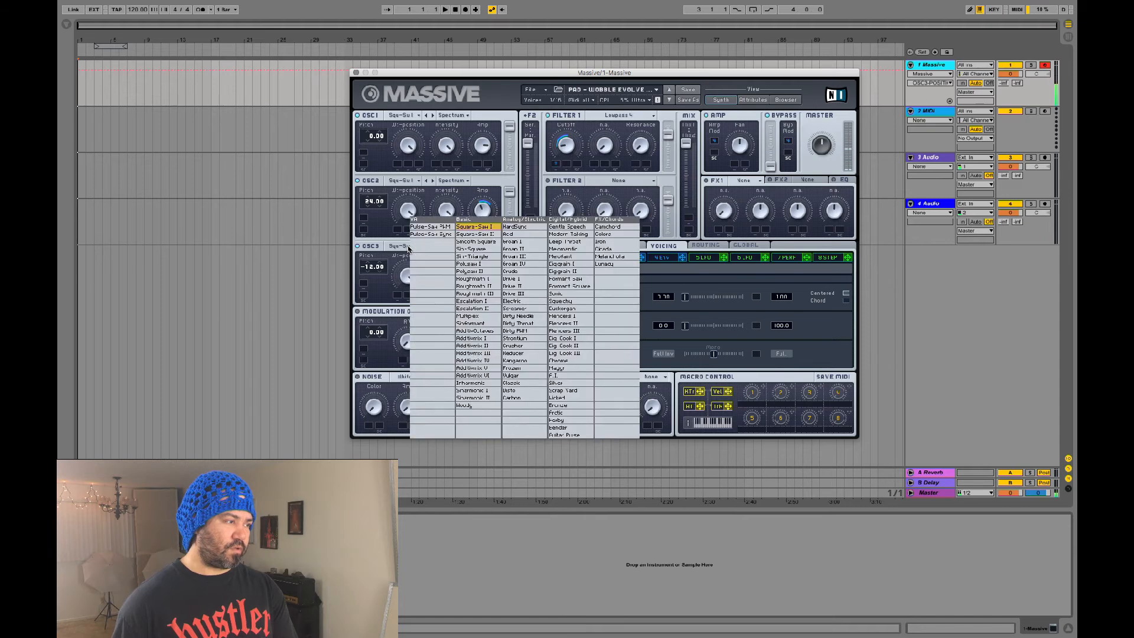
{"action": "left_click", "coordinate": [399, 253]}
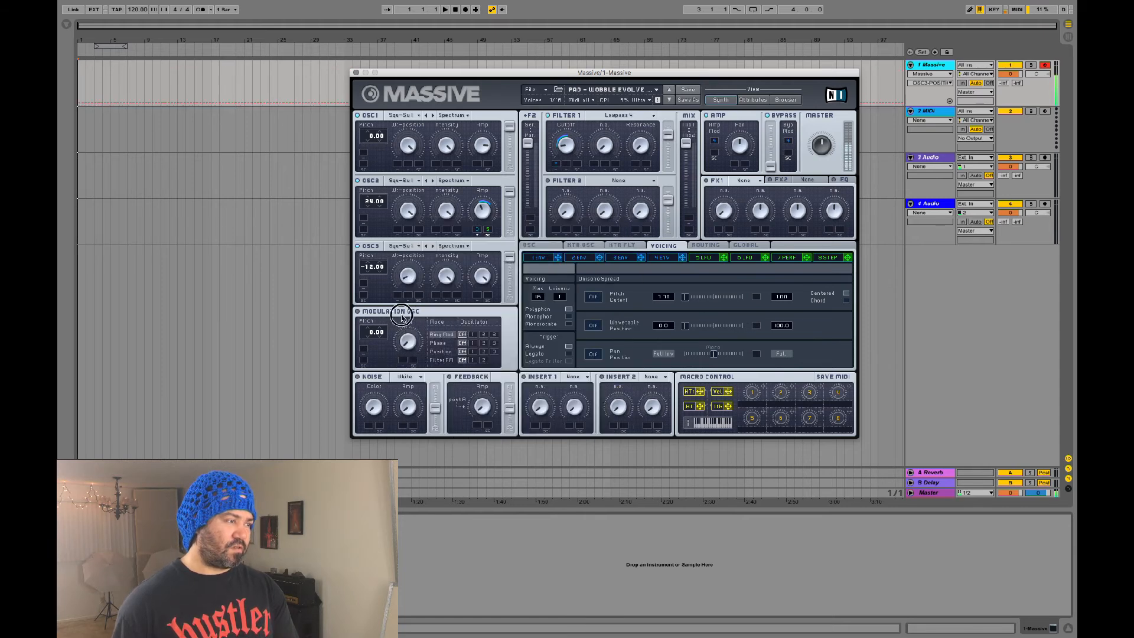
{"action": "left_click", "coordinate": [410, 297]}
{"action": "left_click_drag", "start_coordinate": [410, 296], "coordinate": [436, 356]}
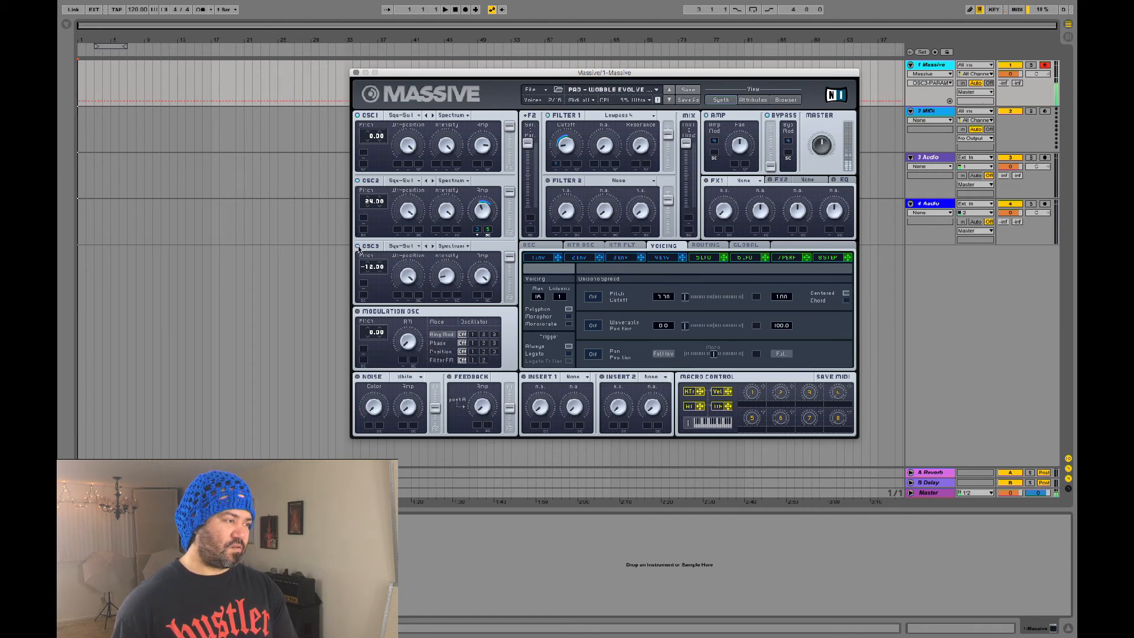
{"action": "mouse_move", "coordinate": [484, 282]}
{"action": "left_mouse_down"}
{"action": "mouse_move", "coordinate": [480, 337]}
{"action": "mouse_move", "coordinate": [485, 278]}
{"action": "left_mouse_up"}
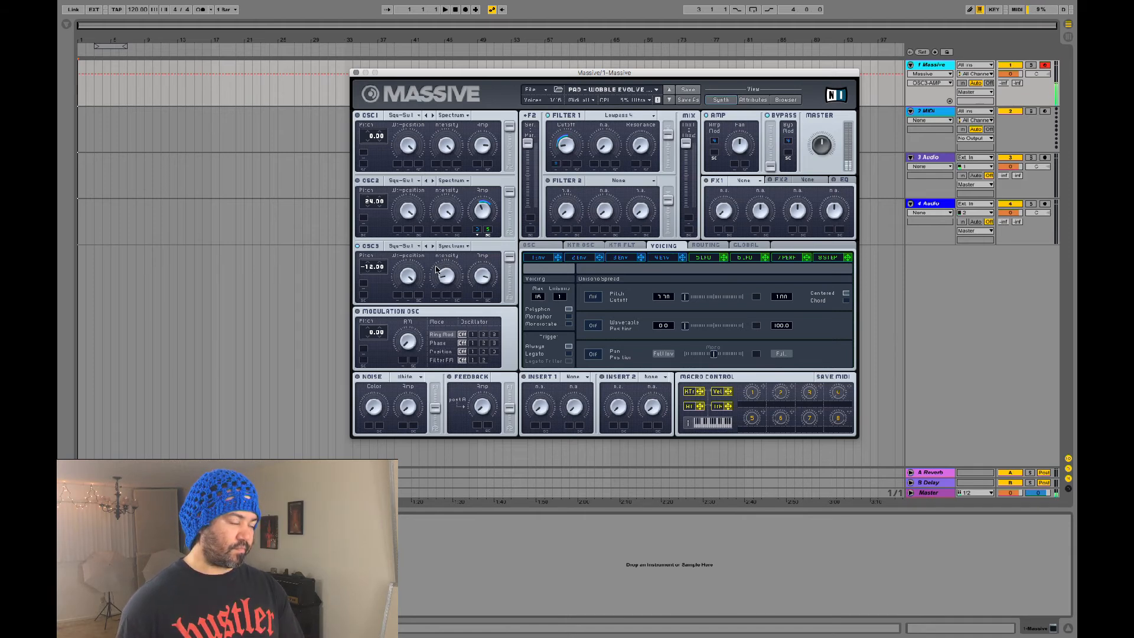
{"action": "left_click_drag", "start_coordinate": [450, 277], "coordinate": [447, 279]}
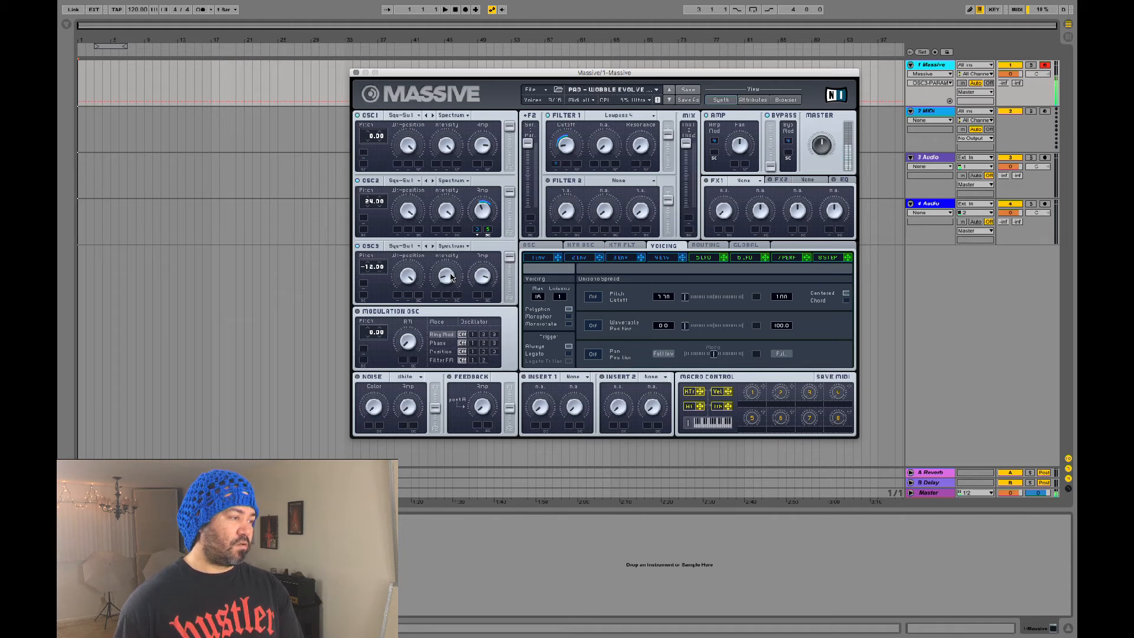
Save the sound as a new patch named "Pad - Wobble Evolve w Sub- (OYO 10)" in the Massive Patches folder.
{"action": "left_click", "coordinate": [532, 90]}
{"action": "mouse_move", "coordinate": [561, 108]}
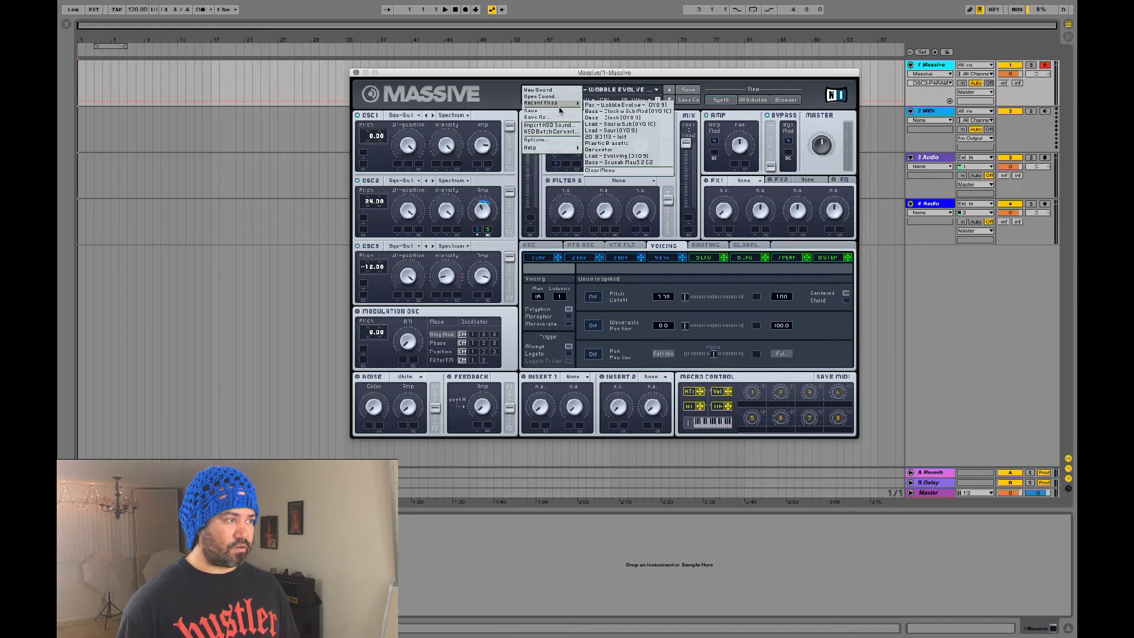
{"action": "left_click", "coordinate": [556, 116]}
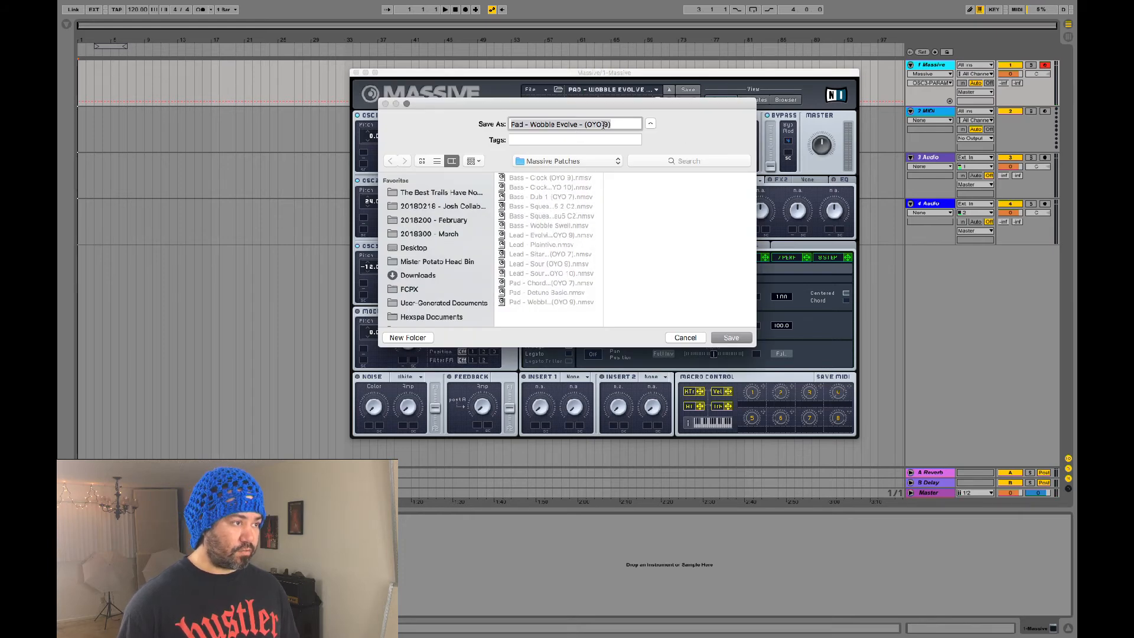
{"action": "left_click", "coordinate": [603, 124]}
{"action": "key", "text": "BackSpace"}
{"action": "type", "text": "10"}
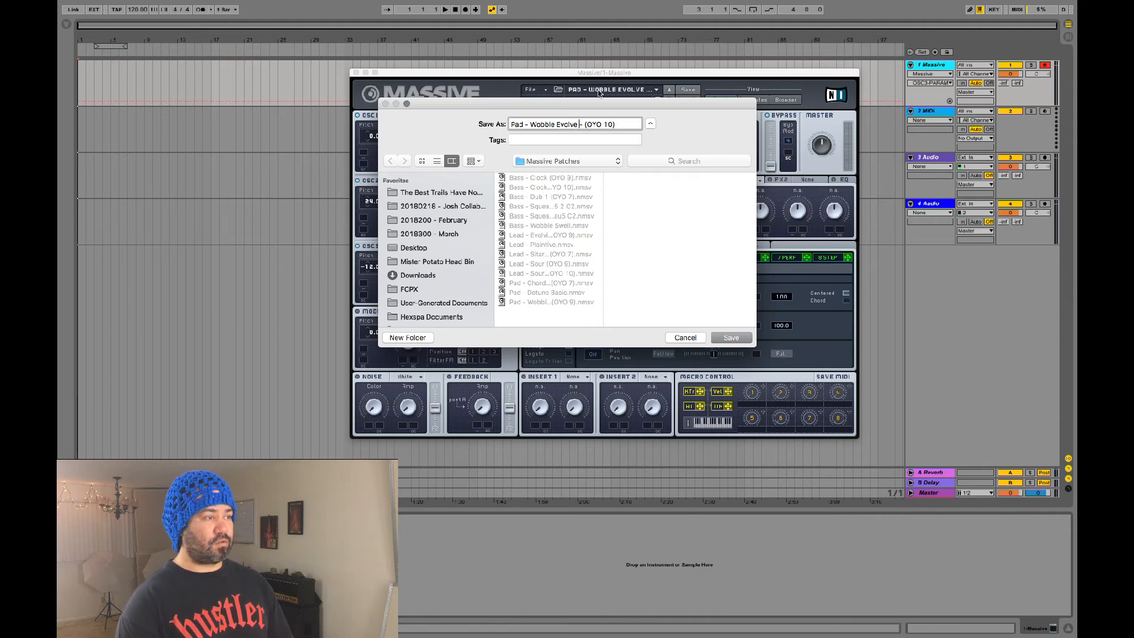
{"action": "type", "text": " w Sub"}
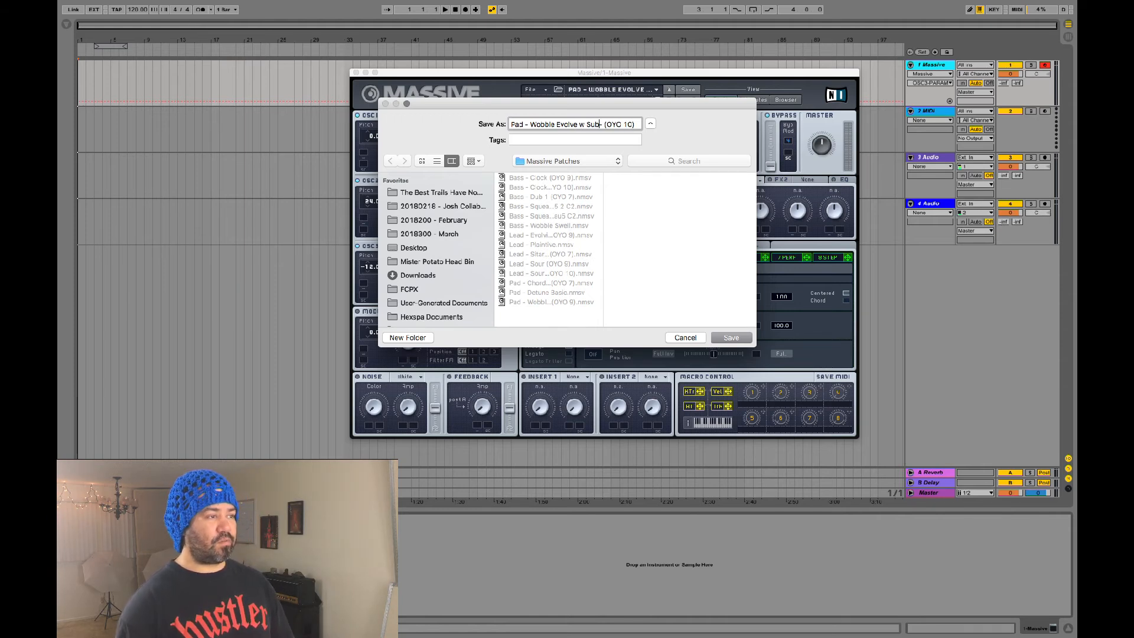
{"action": "left_click", "coordinate": [736, 341]}
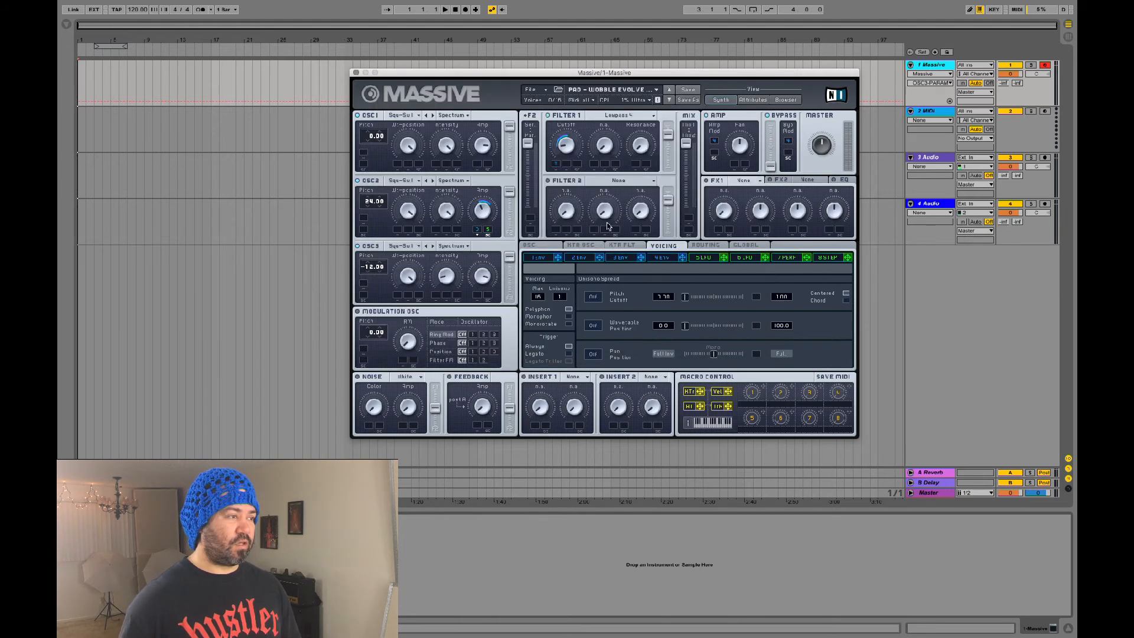
Open the recent patch "Lead - Evolving (OYO 9)" and raise OSC3's amp, keeping its routing slider fully up.
{"action": "left_click", "coordinate": [532, 89]}
{"action": "mouse_move", "coordinate": [567, 108]}
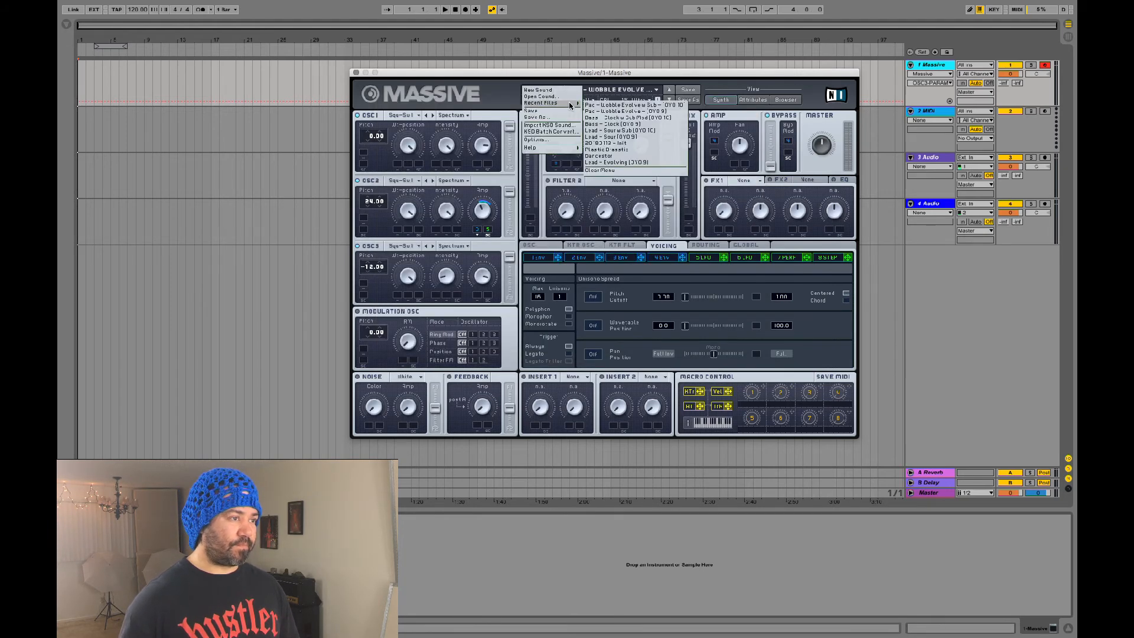
{"action": "left_click", "coordinate": [650, 162]}
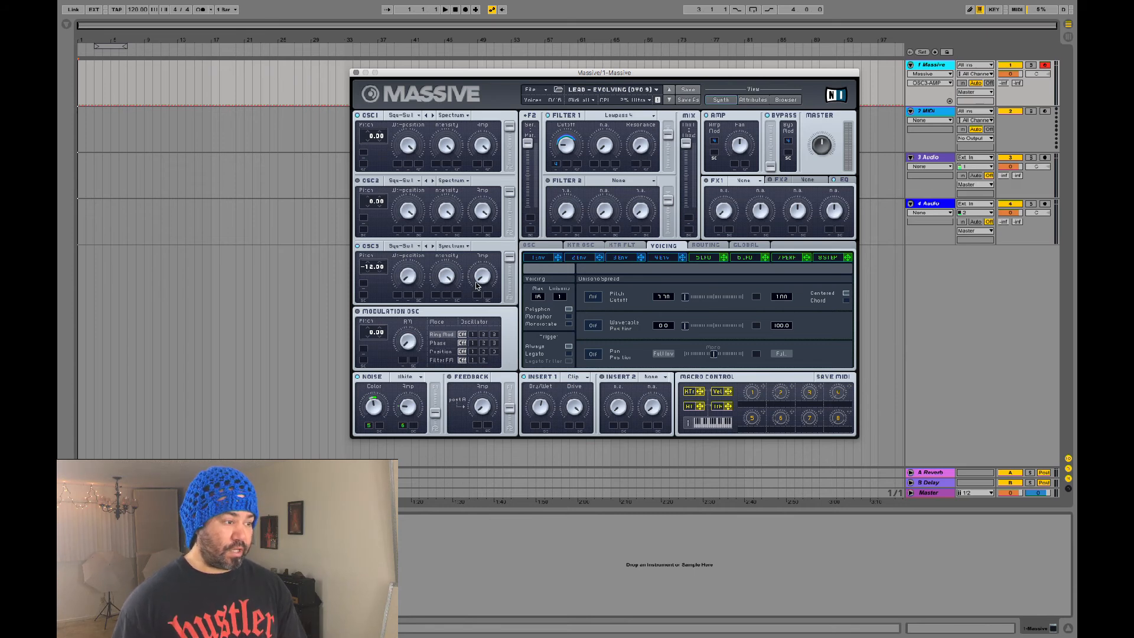
{"action": "left_click_drag", "start_coordinate": [481, 282], "coordinate": [487, 255]}
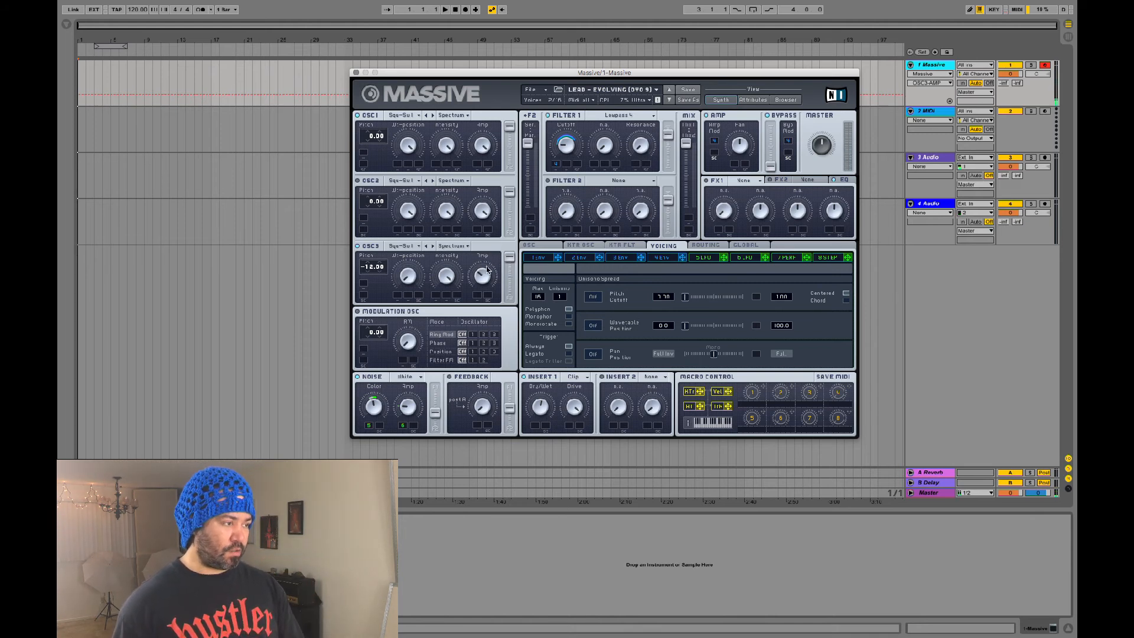
{"action": "mouse_move", "coordinate": [509, 257]}
{"action": "left_mouse_down"}
{"action": "mouse_move", "coordinate": [508, 316]}
{"action": "mouse_move", "coordinate": [499, 258]}
{"action": "left_mouse_up"}
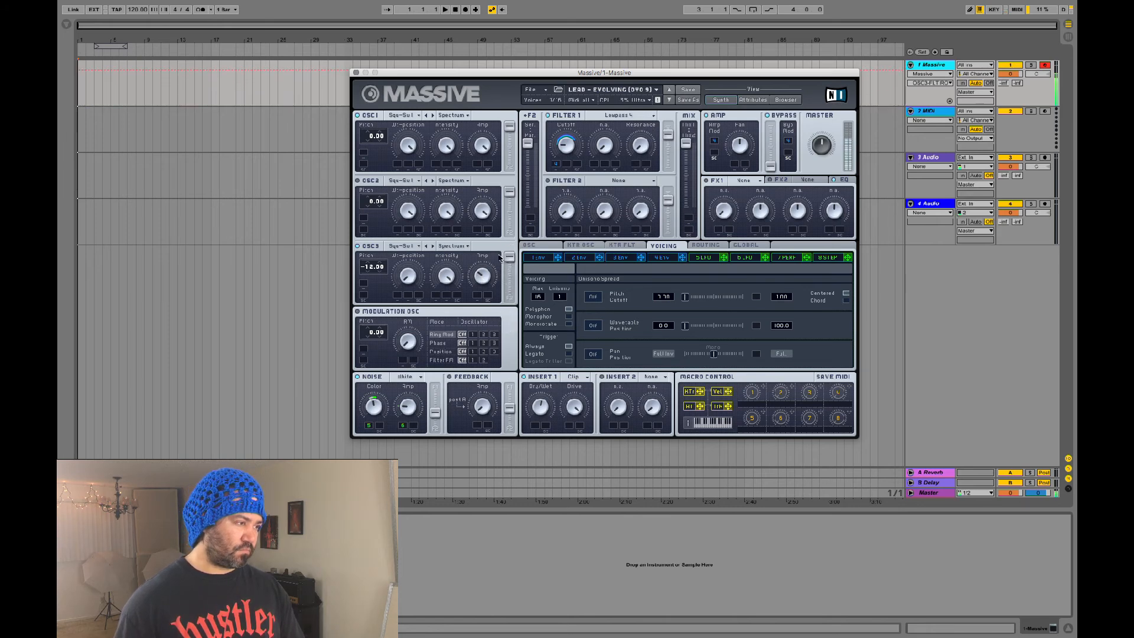
Try the Pulse-Saw PWM wavetable on OSC3 and switch back to Square-Saw I.
{"action": "left_click", "coordinate": [408, 247]}
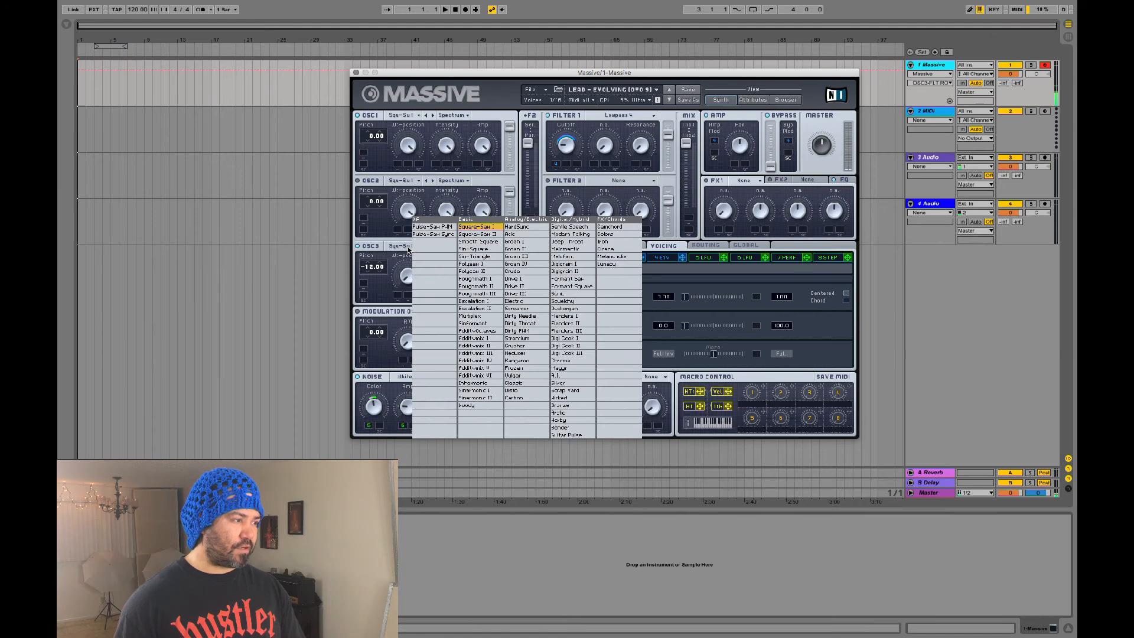
{"action": "left_click", "coordinate": [453, 227]}
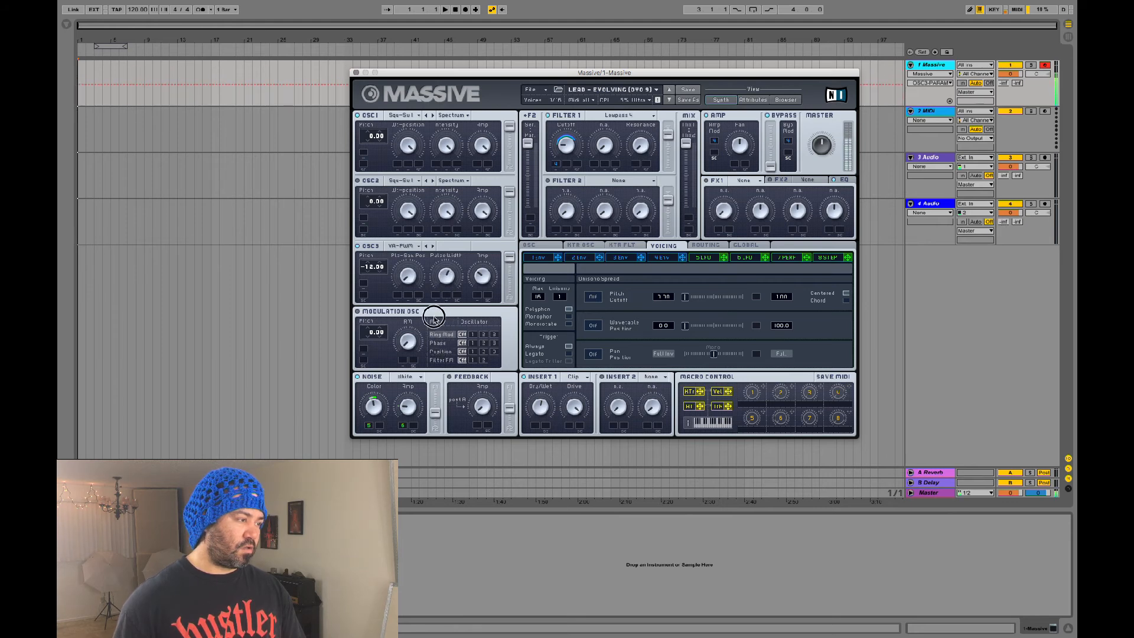
{"action": "left_click", "coordinate": [405, 249]}
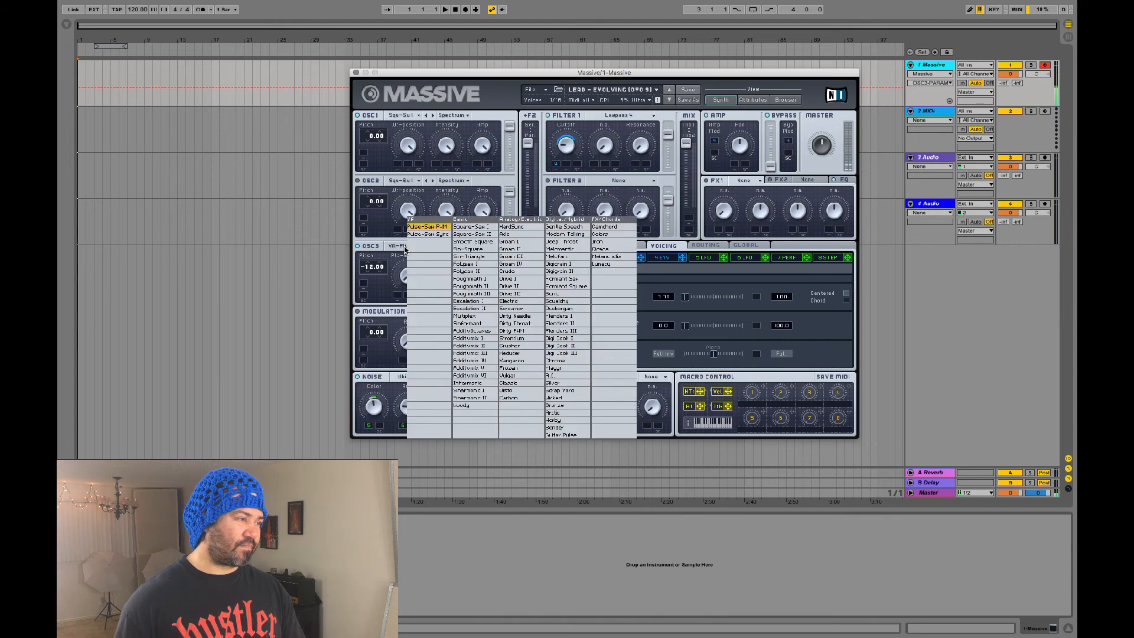
{"action": "left_click", "coordinate": [471, 230]}
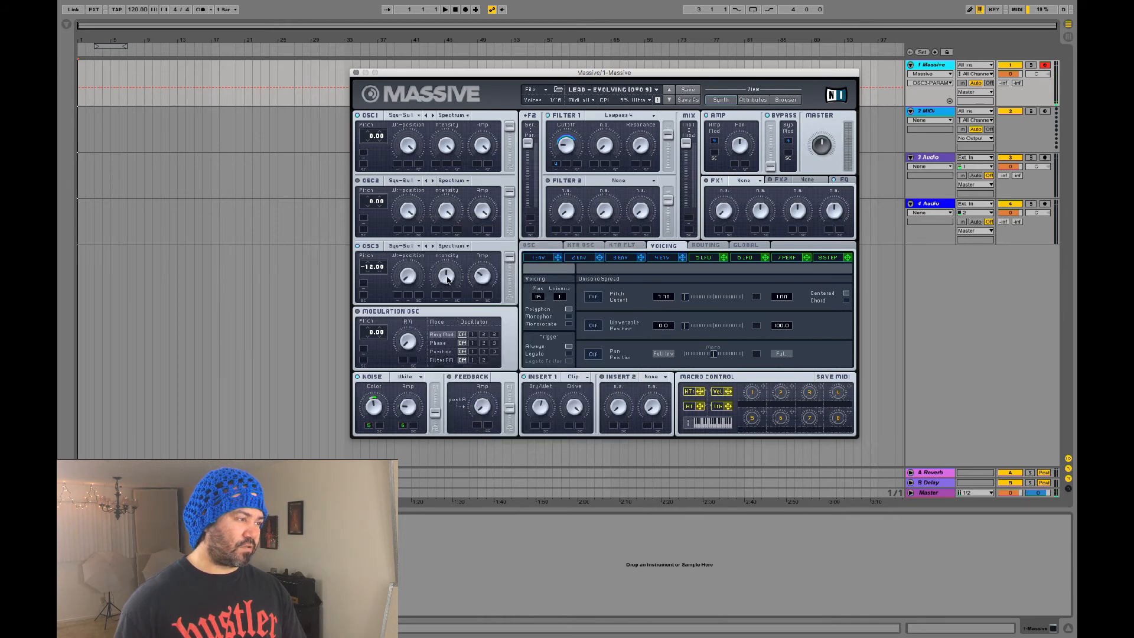
Set OSC3's intensity to maximum and balance its amp a little below the middle position.
{"action": "left_click_drag", "start_coordinate": [486, 273], "coordinate": [480, 270]}
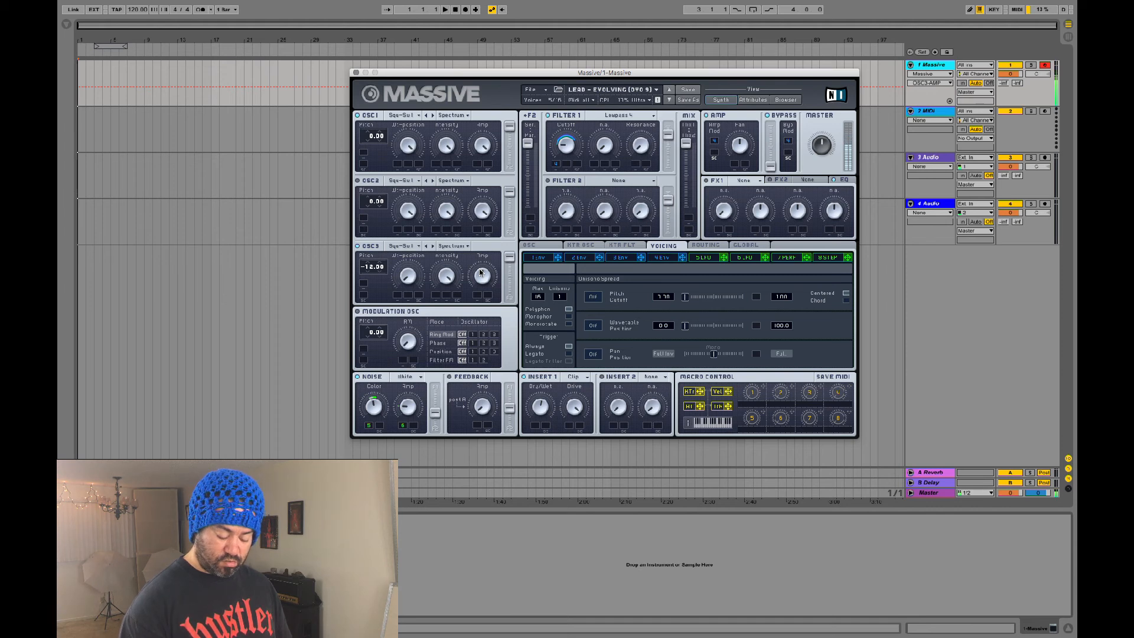
{"action": "left_click_drag", "start_coordinate": [480, 270], "coordinate": [481, 298]}
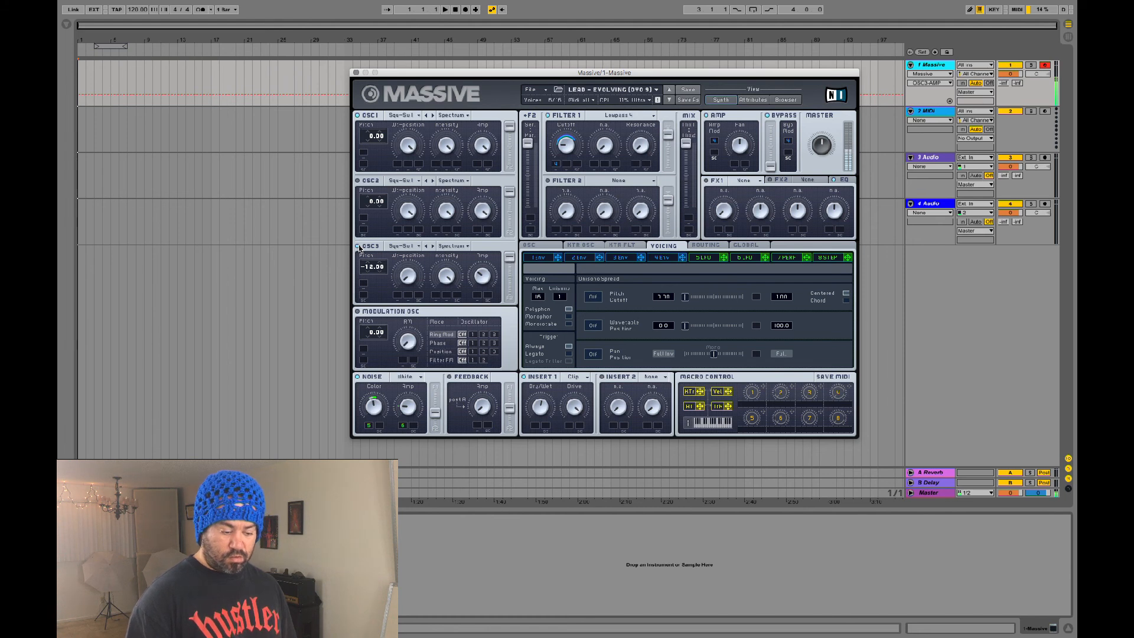
Save the sound as a new patch named "Lead - Evolving w Sub (OYO 10)" in the Massive Patches folder and close the synth window.
{"action": "left_click", "coordinate": [540, 93]}
{"action": "left_click", "coordinate": [542, 116]}
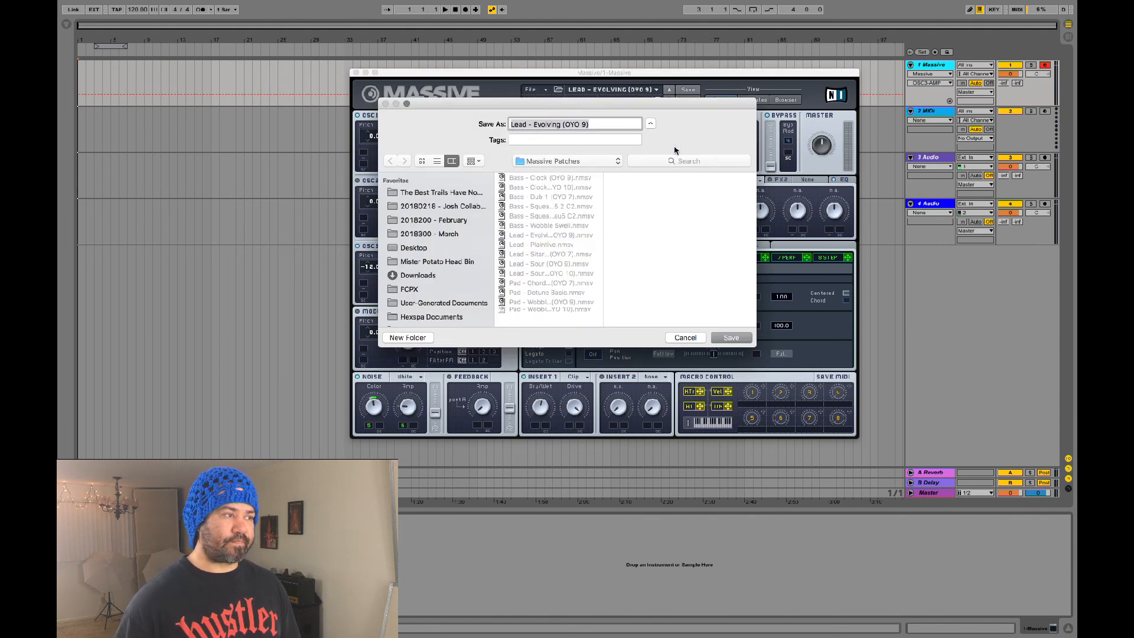
{"action": "left_click", "coordinate": [558, 126]}
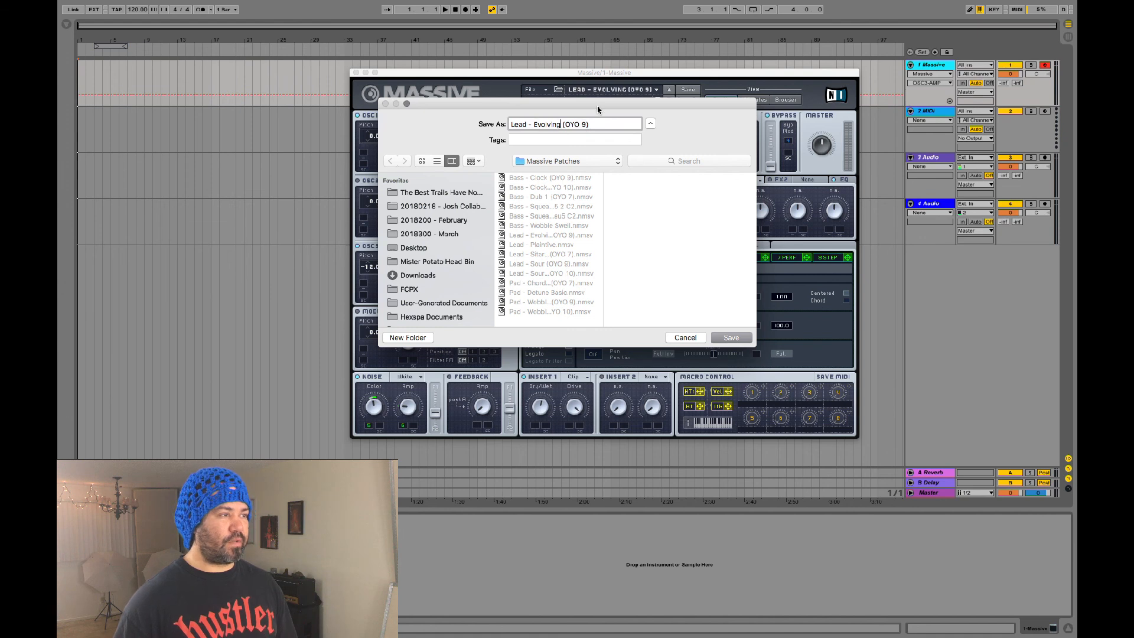
{"action": "type", "text": "w Sub"}
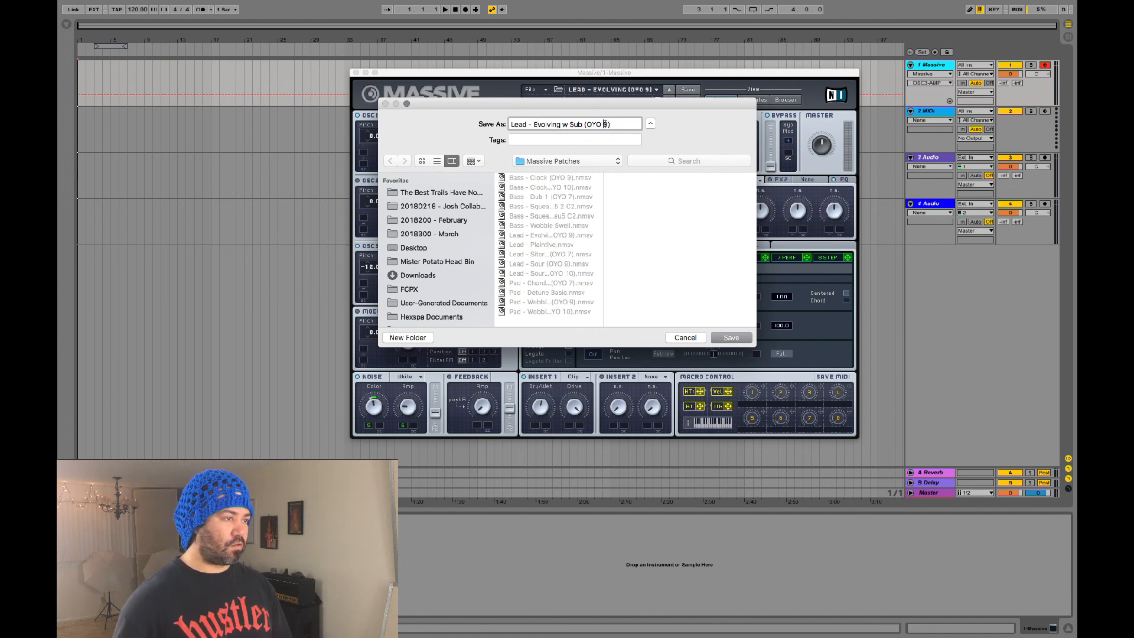
{"action": "key", "text": "Delete"}
{"action": "type", "text": "10"}
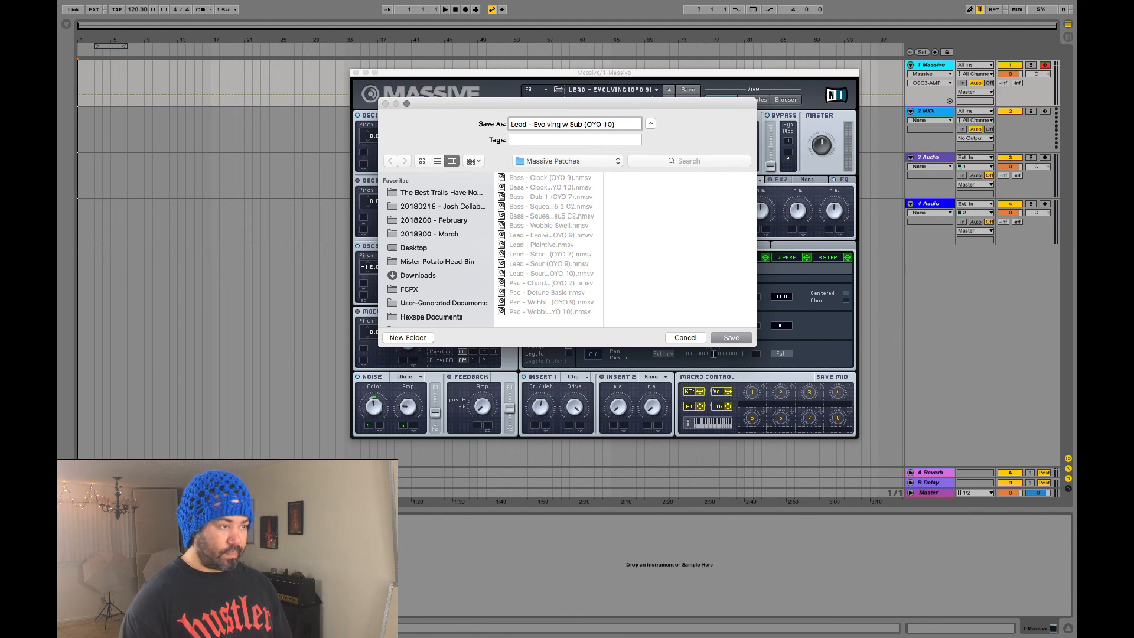
{"action": "left_click", "coordinate": [733, 340]}
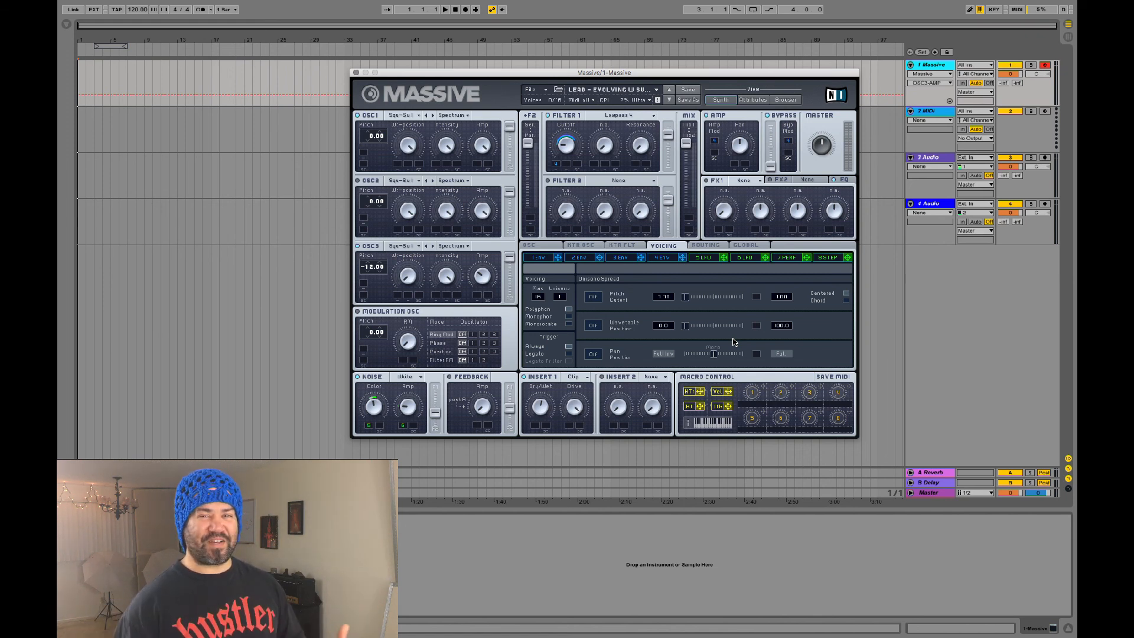
{"action": "left_click", "coordinate": [357, 72]}
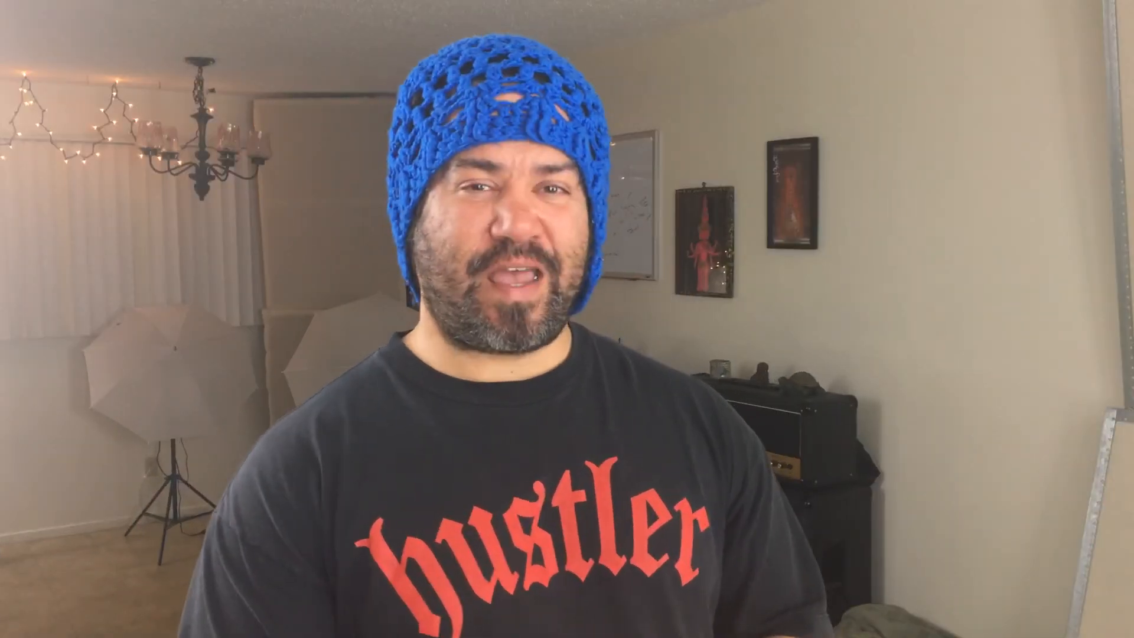